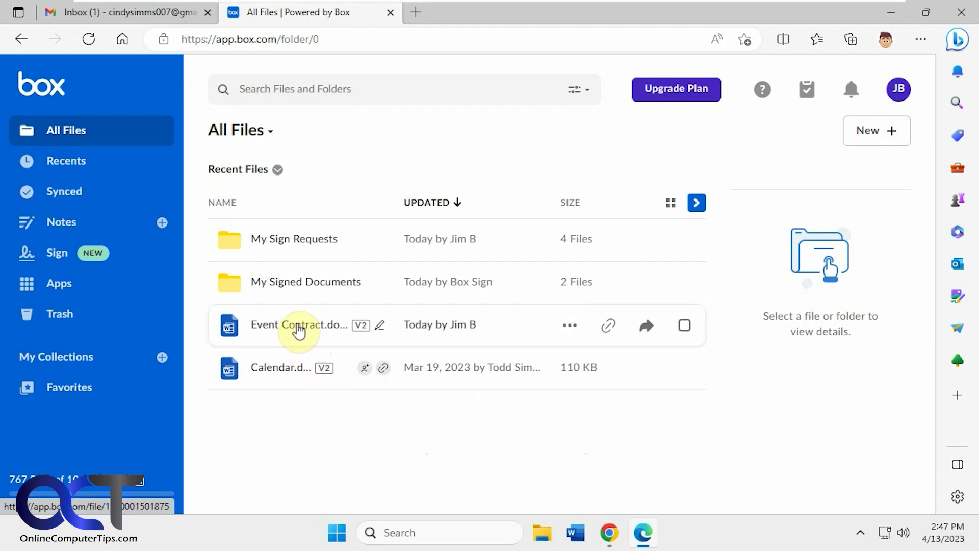
Open Box's Sign area to see the list of sent signature requests
{"action": "left_click", "coordinate": [60, 255]}
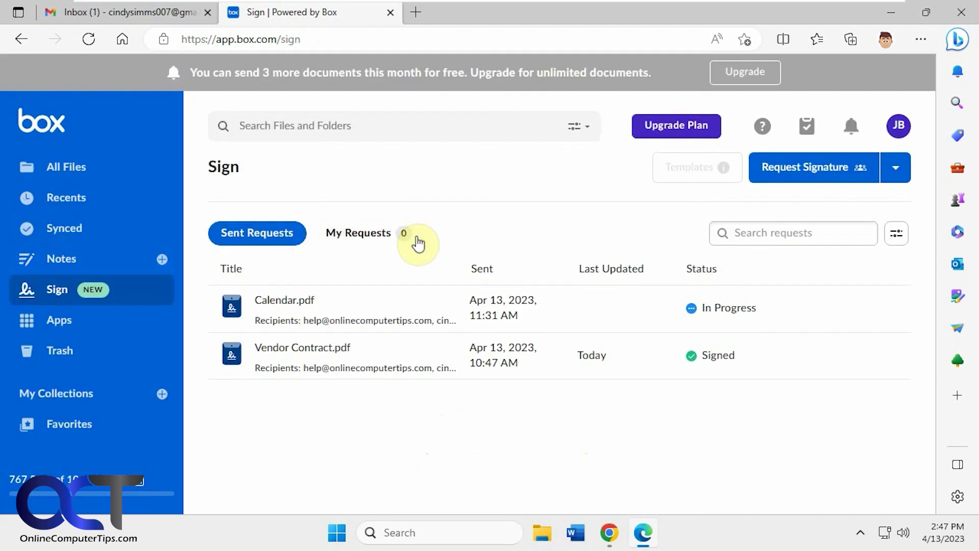
From All Files, choose Sign > Request Signature on the Event Contract file
{"action": "left_click", "coordinate": [97, 184]}
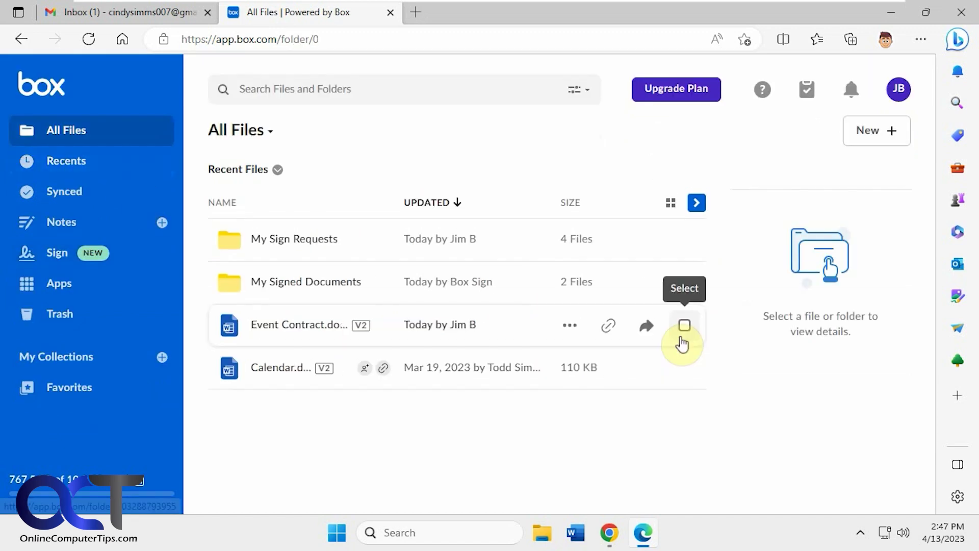
{"action": "left_click", "coordinate": [572, 326]}
{"action": "mouse_move", "coordinate": [576, 329]}
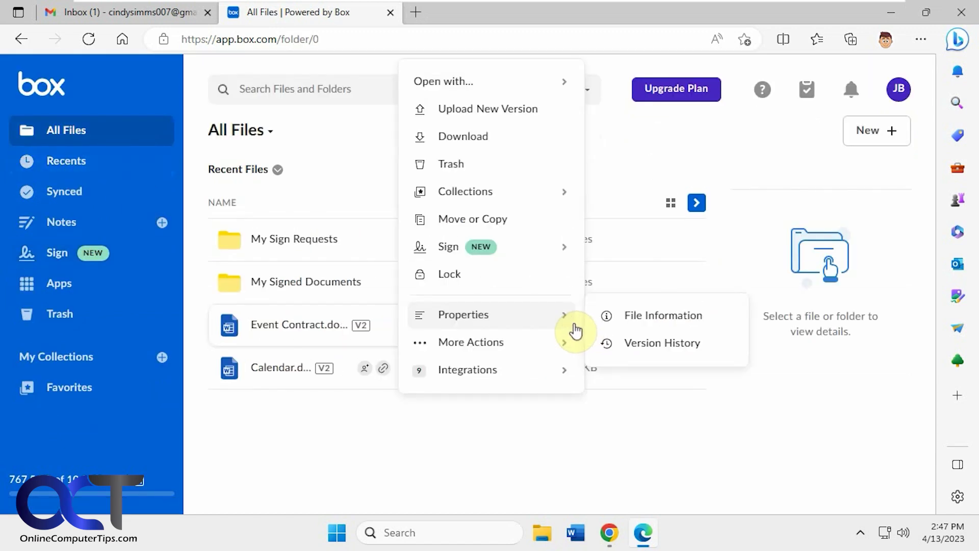
{"action": "mouse_move", "coordinate": [473, 261]}
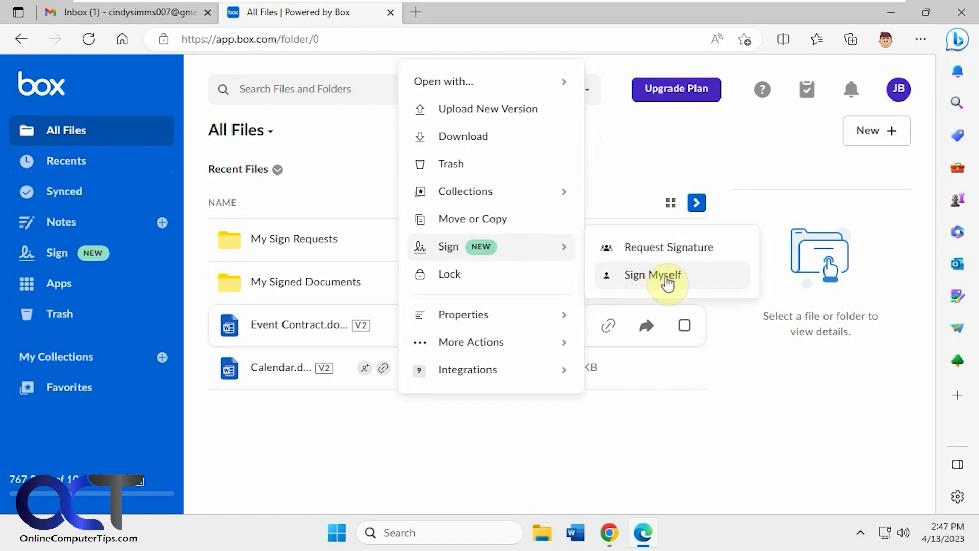
{"action": "left_click", "coordinate": [669, 248]}
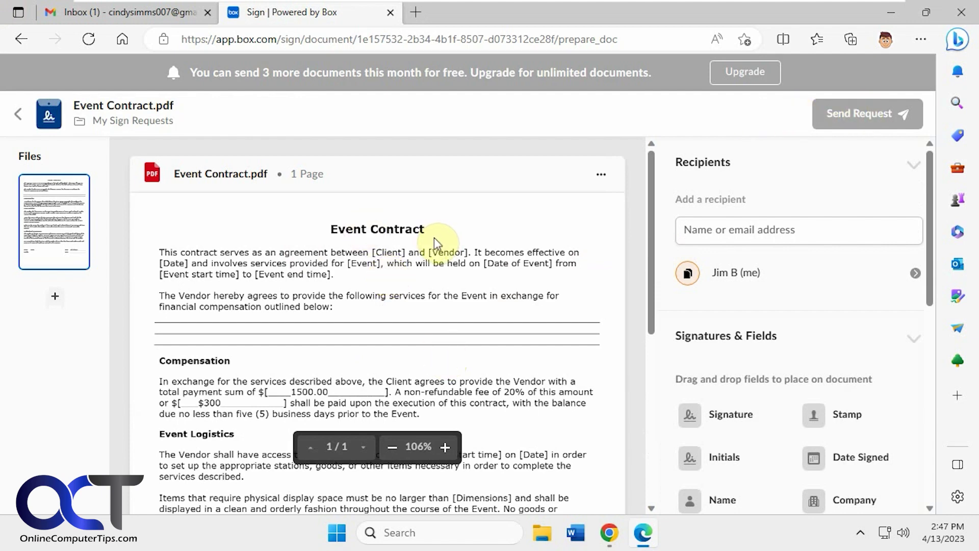
Scroll through Event Contract.pdf down to the Client and Vendor signing lines
{"action": "scroll", "coordinate": [429, 316], "scroll_direction": "down", "scroll_amount": 2}
{"action": "scroll", "coordinate": [424, 354], "scroll_direction": "up", "scroll_amount": 2}
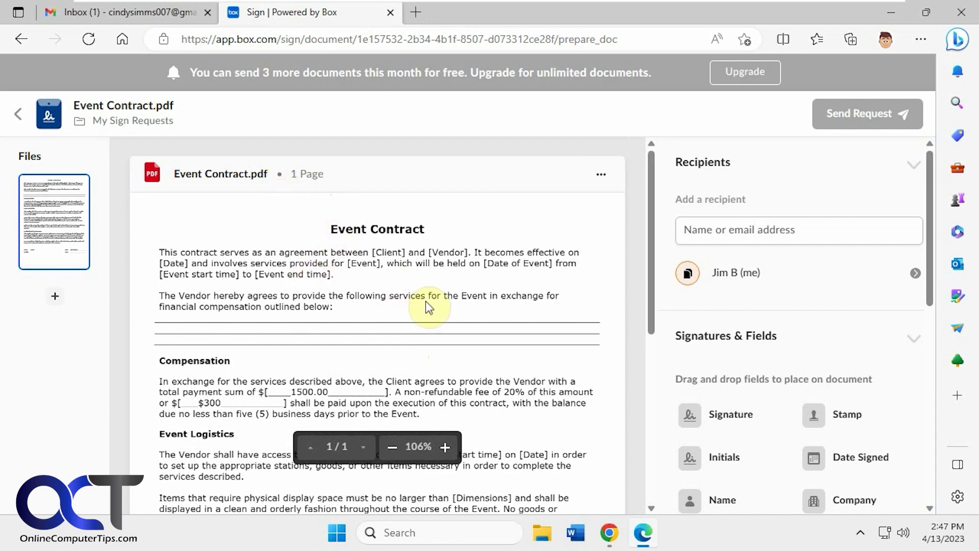
{"action": "scroll", "coordinate": [427, 306], "scroll_direction": "down", "scroll_amount": 7}
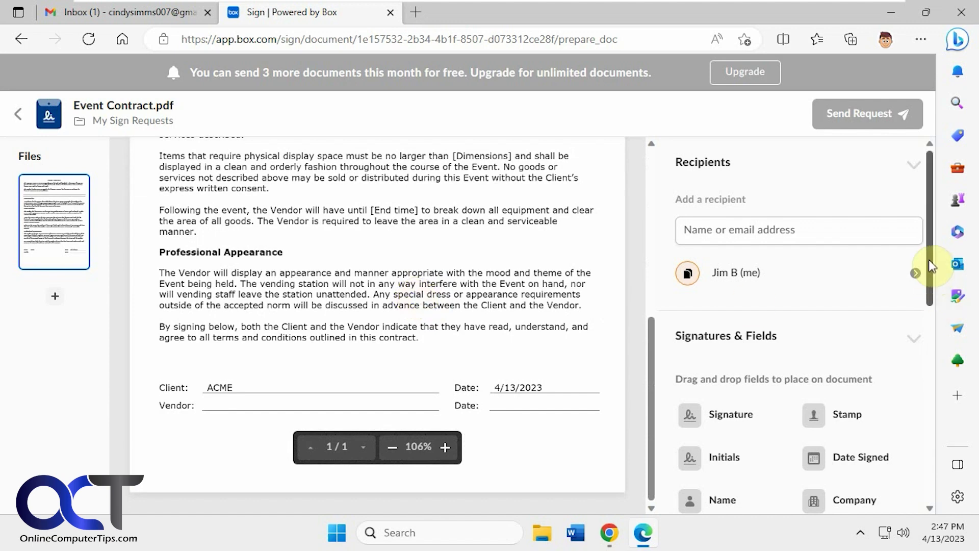
Add the other party's email address as a Signer recipient and check its role settings
{"action": "left_click", "coordinate": [781, 228]}
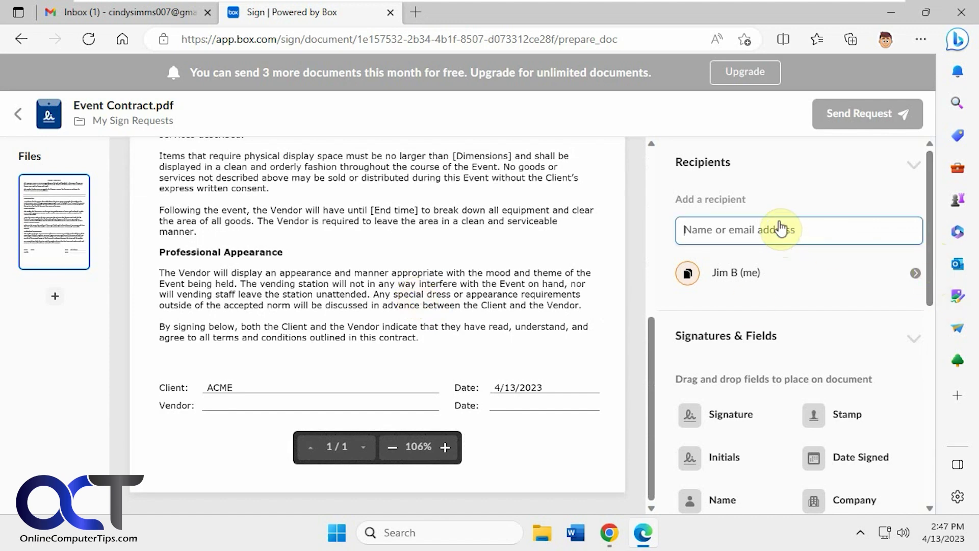
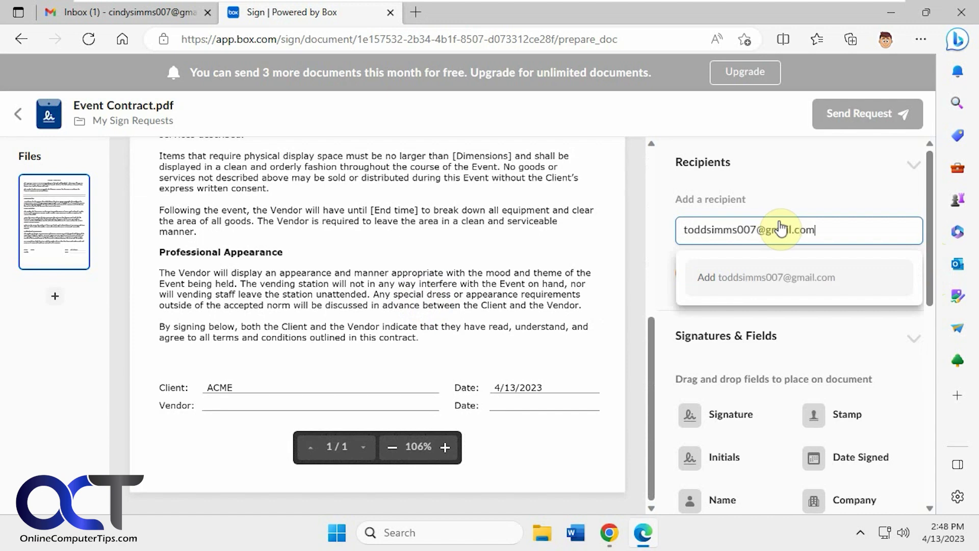
{"action": "left_click", "coordinate": [816, 171]}
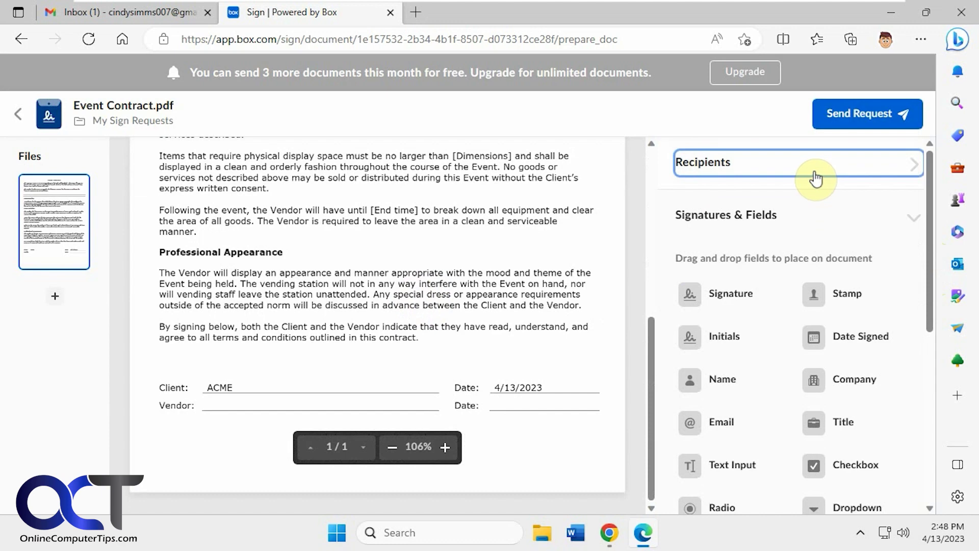
{"action": "left_click", "coordinate": [866, 171]}
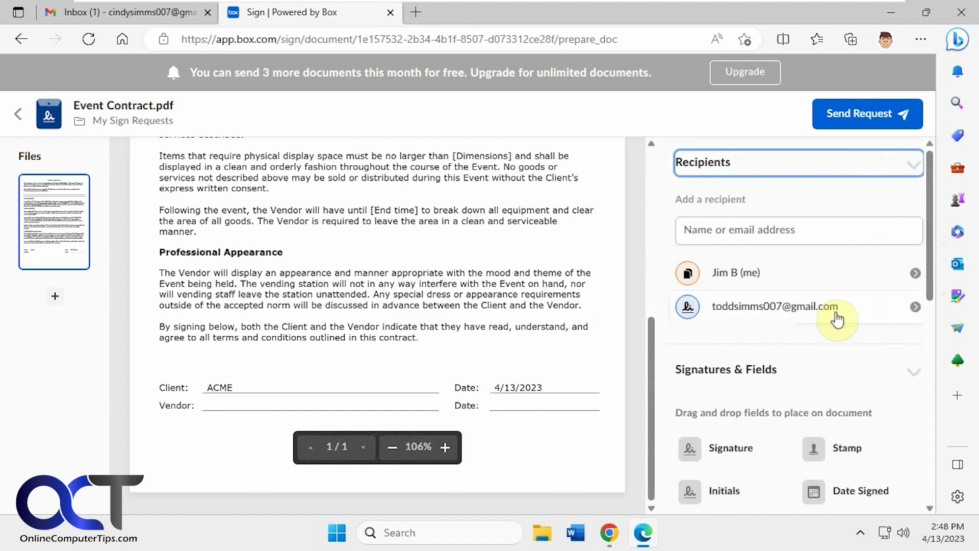
{"action": "left_click", "coordinate": [892, 308]}
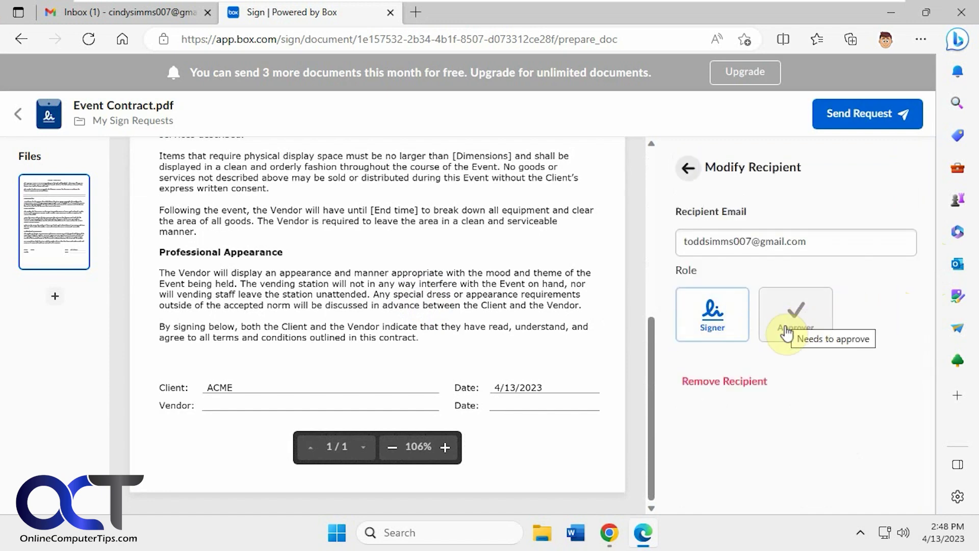
{"action": "left_click", "coordinate": [689, 173]}
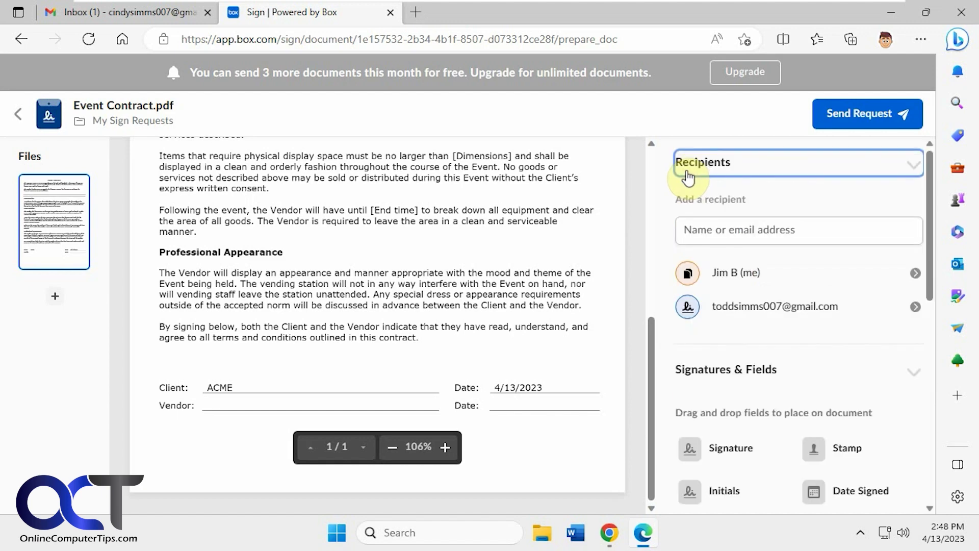
Change your own recipient role from Get a Copy to Approver
{"action": "left_click", "coordinate": [786, 282]}
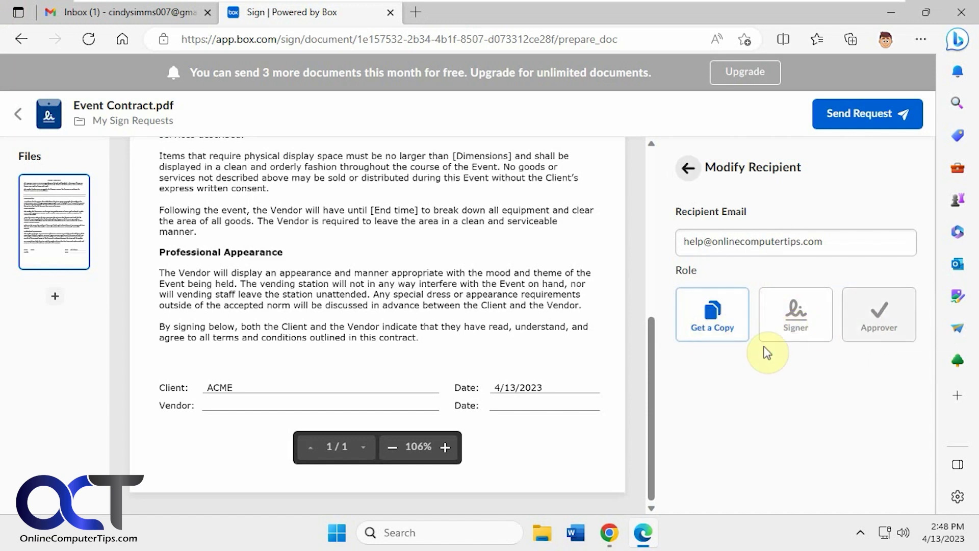
{"action": "left_click", "coordinate": [879, 320]}
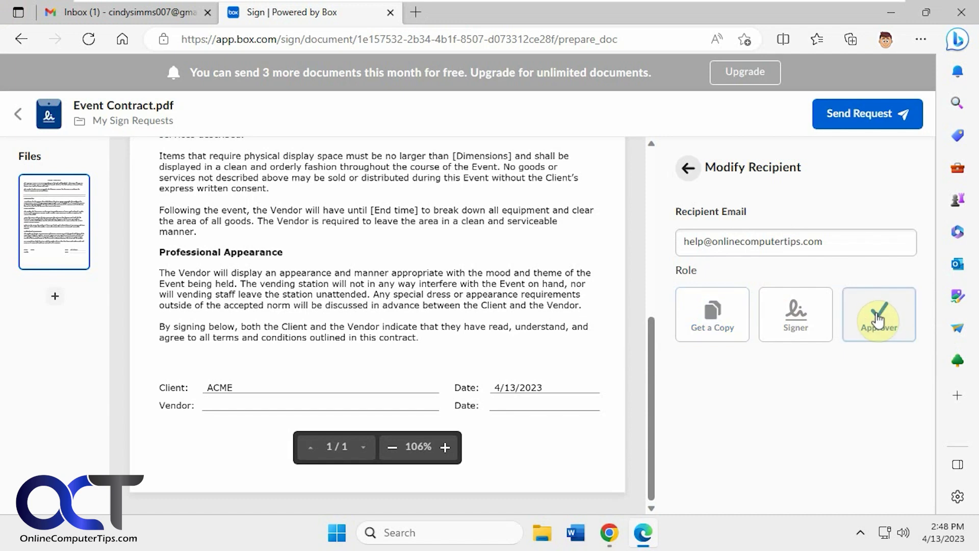
{"action": "left_click", "coordinate": [690, 169]}
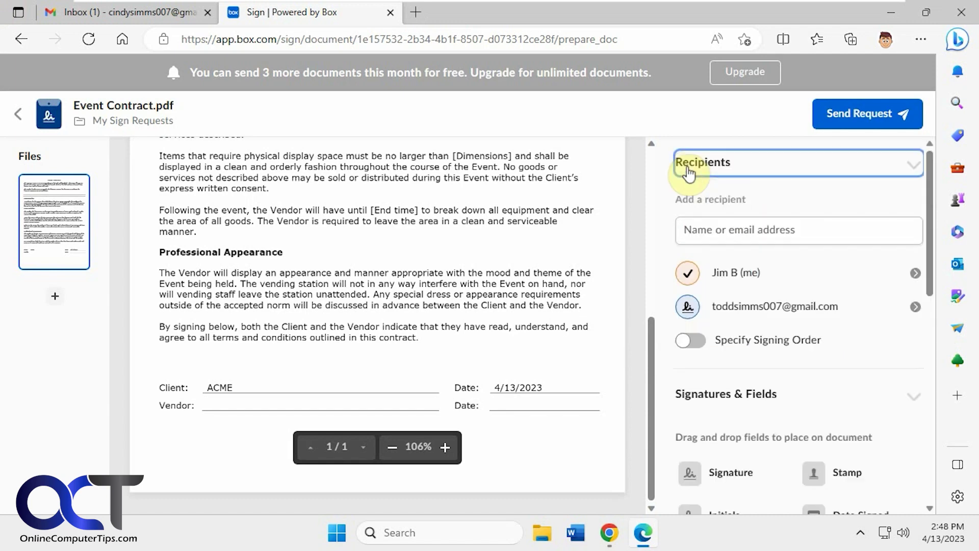
Place a Signature field on the Vendor line and a Date Signed field on the Vendor Date line
{"action": "scroll", "coordinate": [831, 322], "scroll_direction": "down", "scroll_amount": 3}
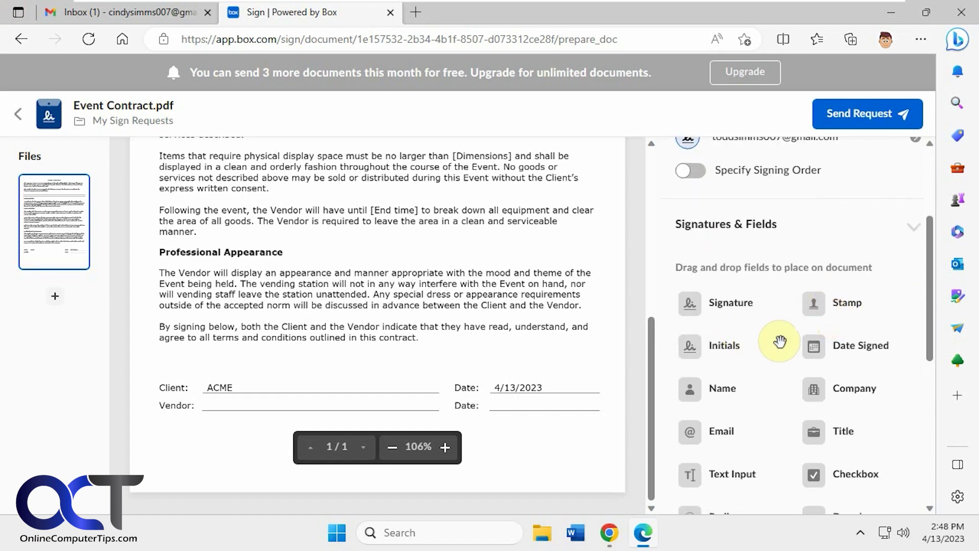
{"action": "mouse_move", "coordinate": [714, 303]}
{"action": "left_mouse_down"}
{"action": "mouse_move", "coordinate": [448, 344]}
{"action": "mouse_move", "coordinate": [232, 411]}
{"action": "mouse_move", "coordinate": [248, 410]}
{"action": "left_mouse_up"}
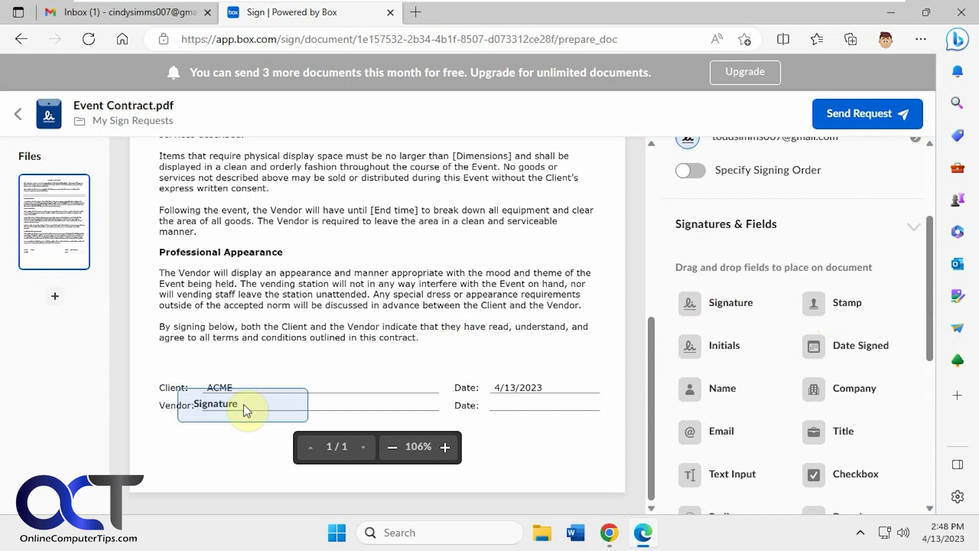
{"action": "left_click_drag", "start_coordinate": [837, 345], "coordinate": [540, 406]}
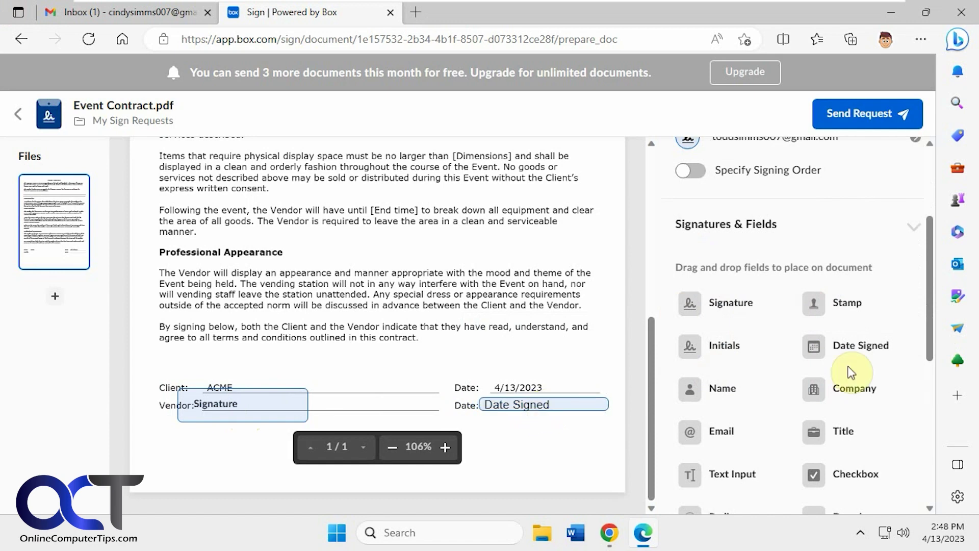
{"action": "scroll", "coordinate": [838, 366], "scroll_direction": "down", "scroll_amount": 1}
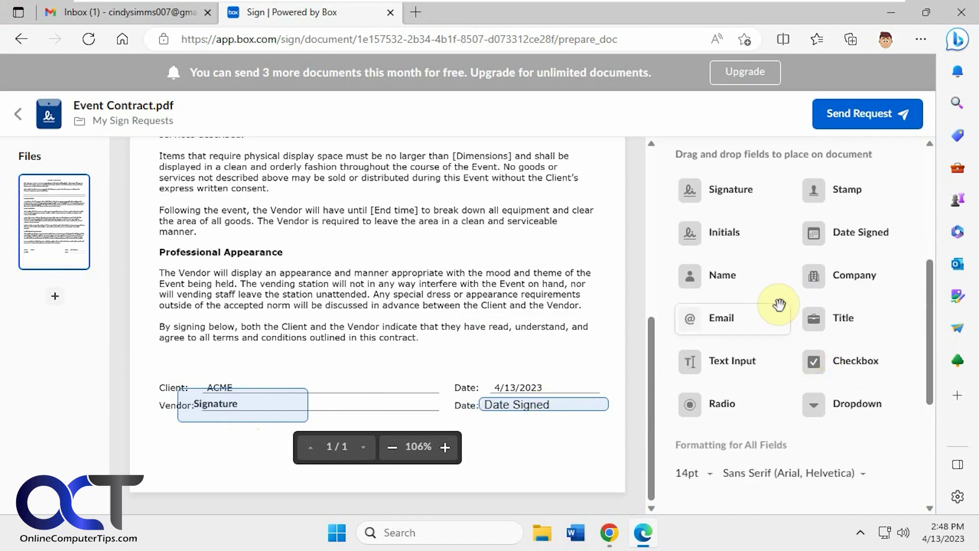
{"action": "scroll", "coordinate": [786, 316], "scroll_direction": "down", "scroll_amount": 2}
{"action": "scroll", "coordinate": [779, 304], "scroll_direction": "down", "scroll_amount": 2}
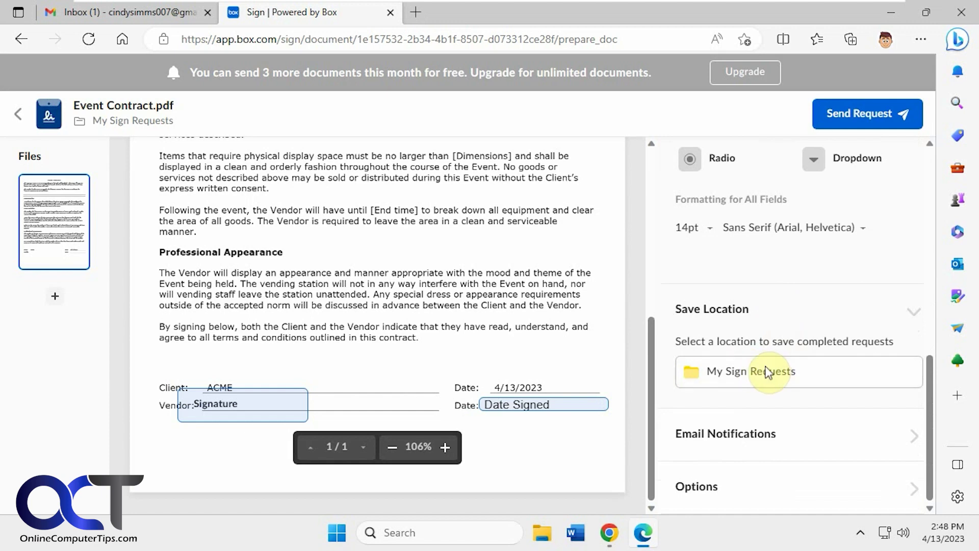
{"action": "left_click", "coordinate": [911, 441]}
Enter an email subject and message for the signature request
{"action": "left_click", "coordinate": [770, 301]}
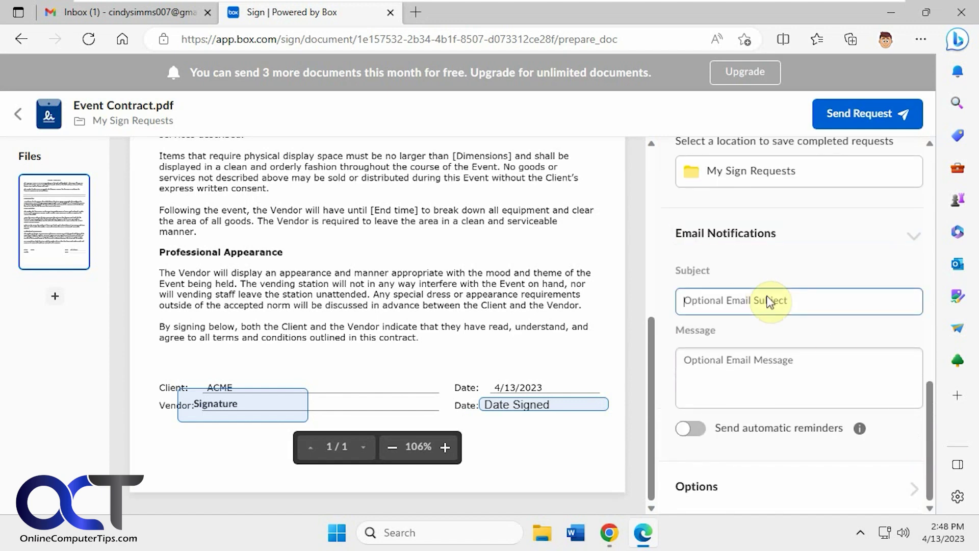
{"action": "key", "text": "Tab"}
{"action": "type", "text": "Pl"}
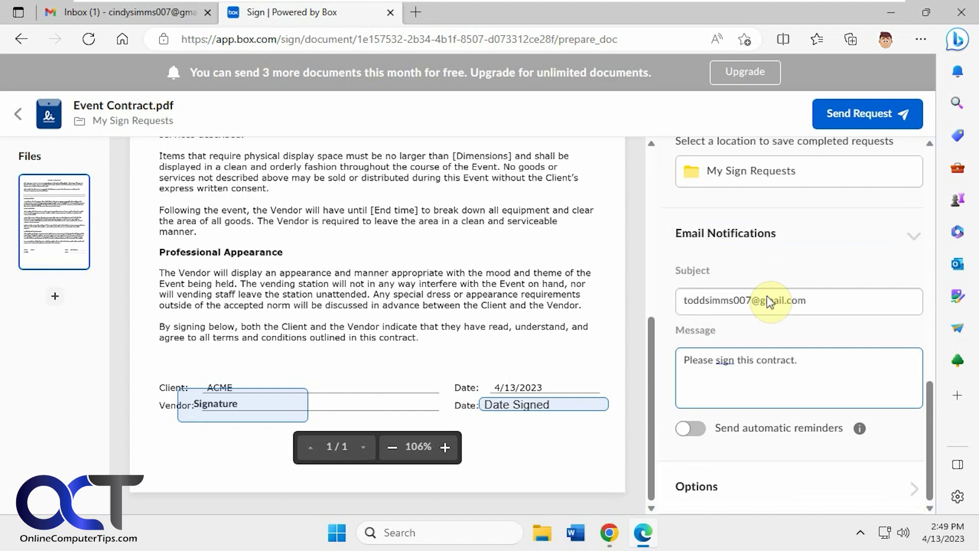
Review the request's file name and expiry options, then send the signature request
{"action": "left_click", "coordinate": [913, 487]}
{"action": "scroll", "coordinate": [897, 452], "scroll_direction": "down", "scroll_amount": 5}
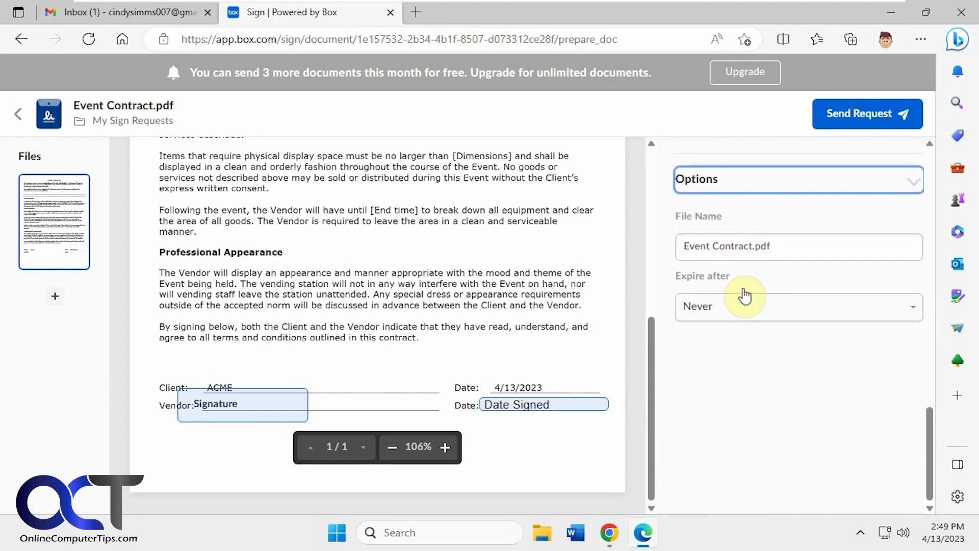
{"action": "scroll", "coordinate": [789, 291], "scroll_direction": "up", "scroll_amount": 8}
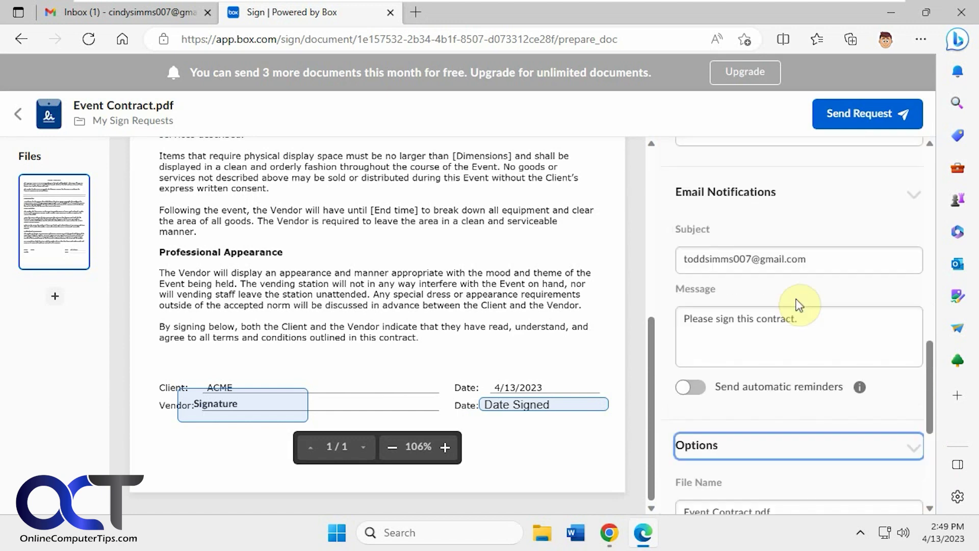
{"action": "scroll", "coordinate": [799, 309], "scroll_direction": "up", "scroll_amount": 3}
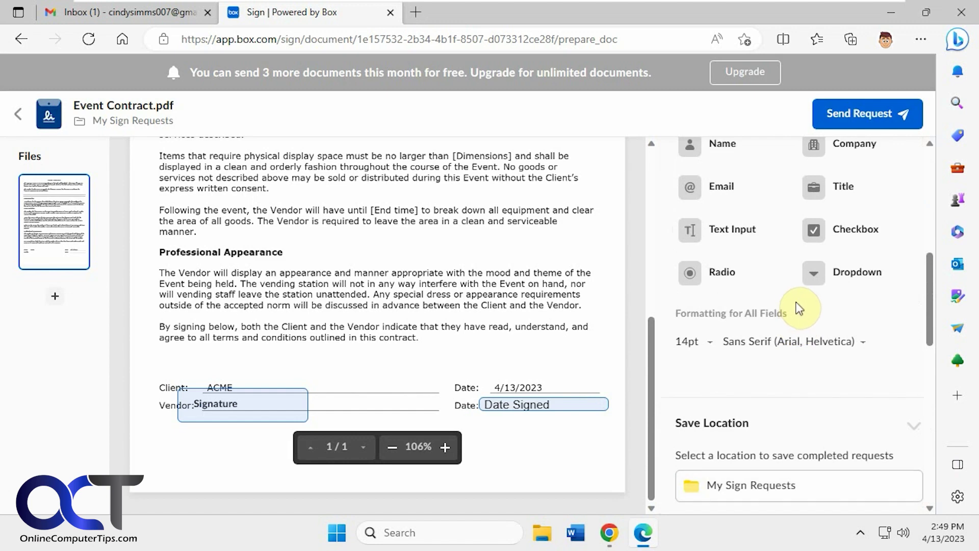
{"action": "scroll", "coordinate": [771, 344], "scroll_direction": "up", "scroll_amount": 2}
{"action": "scroll", "coordinate": [774, 349], "scroll_direction": "up", "scroll_amount": 2}
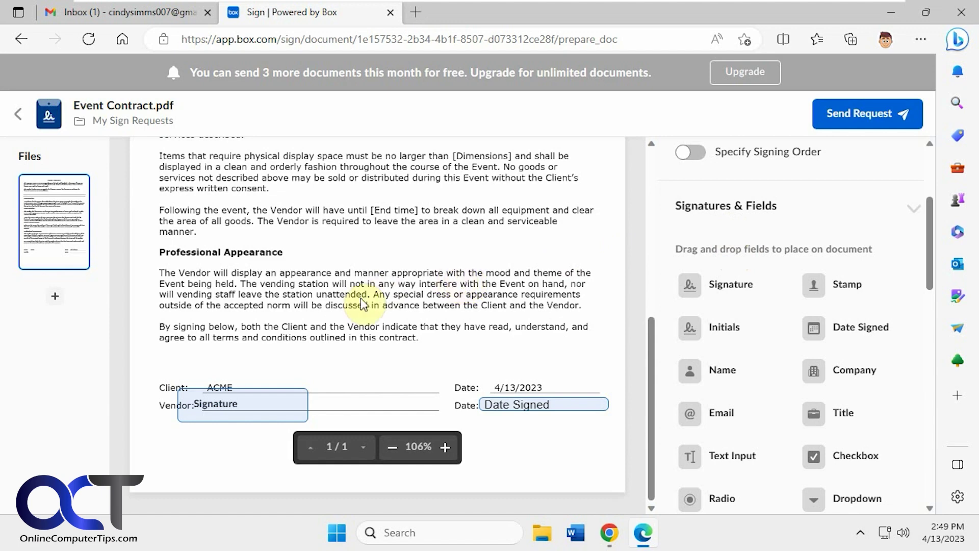
{"action": "scroll", "coordinate": [862, 342], "scroll_direction": "up", "scroll_amount": 3}
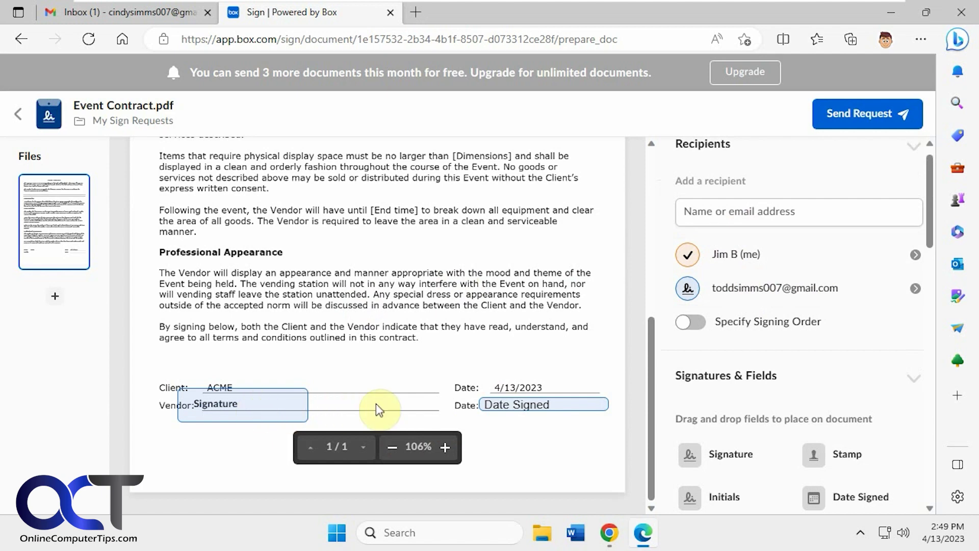
{"action": "left_click", "coordinate": [866, 113]}
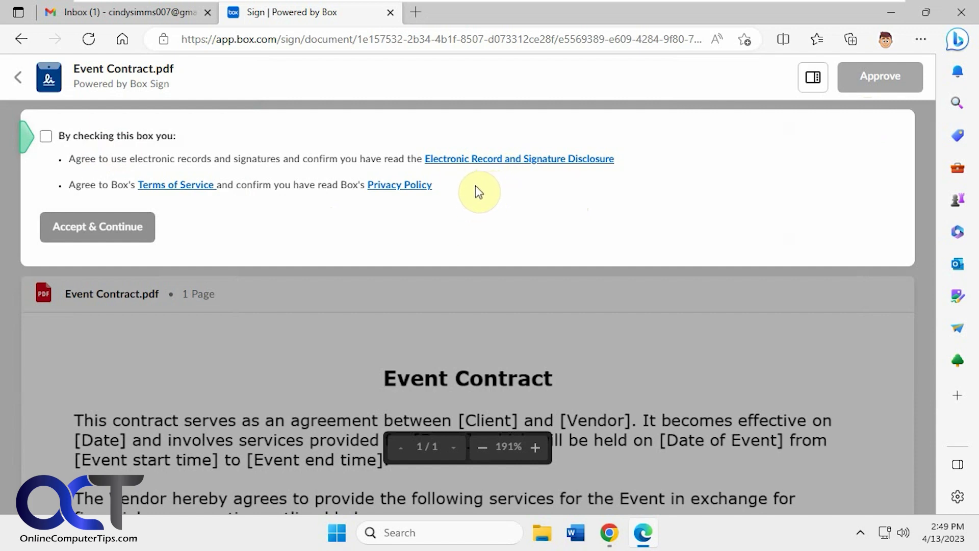
Accept the electronic records and signature consent, view the contract, and return to the requests list
{"action": "left_click", "coordinate": [159, 144]}
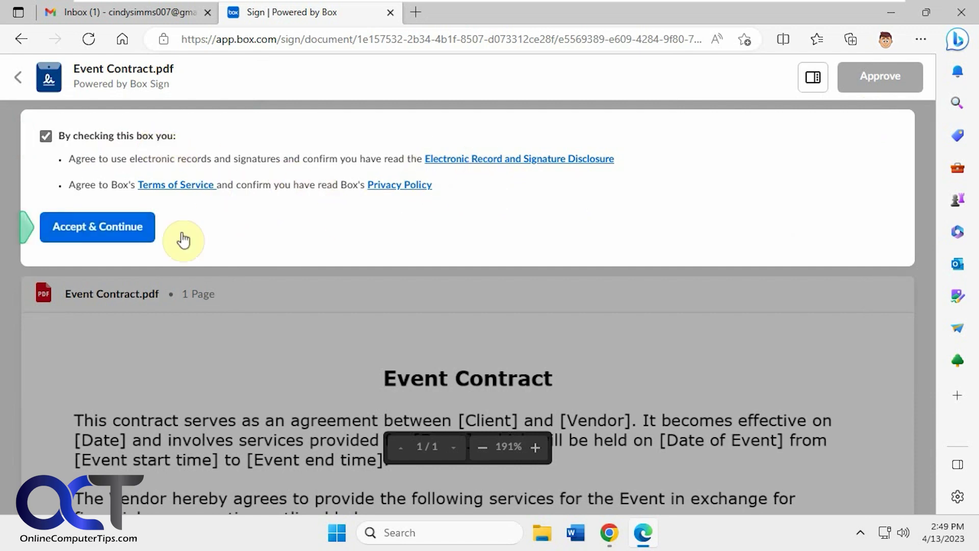
{"action": "left_click", "coordinate": [145, 232]}
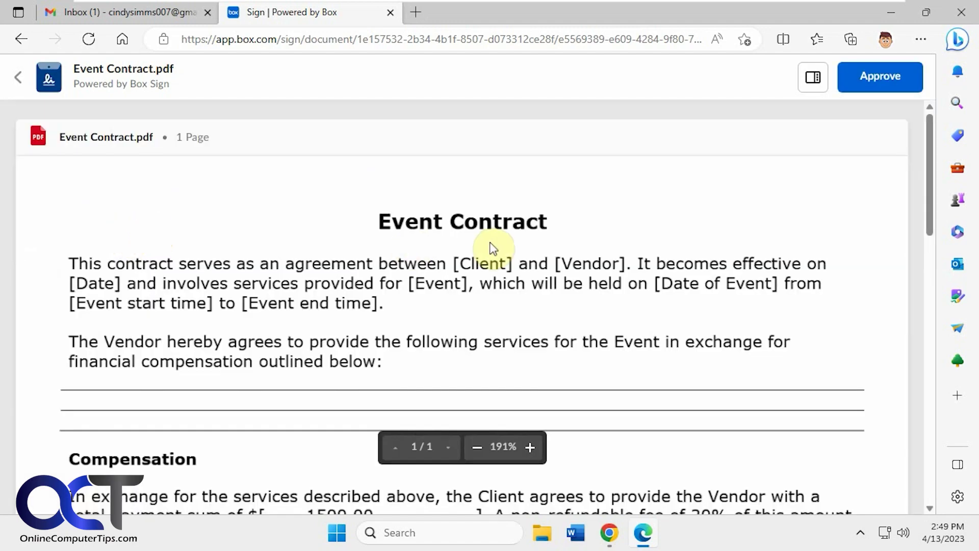
{"action": "scroll", "coordinate": [852, 254], "scroll_direction": "down", "scroll_amount": 15}
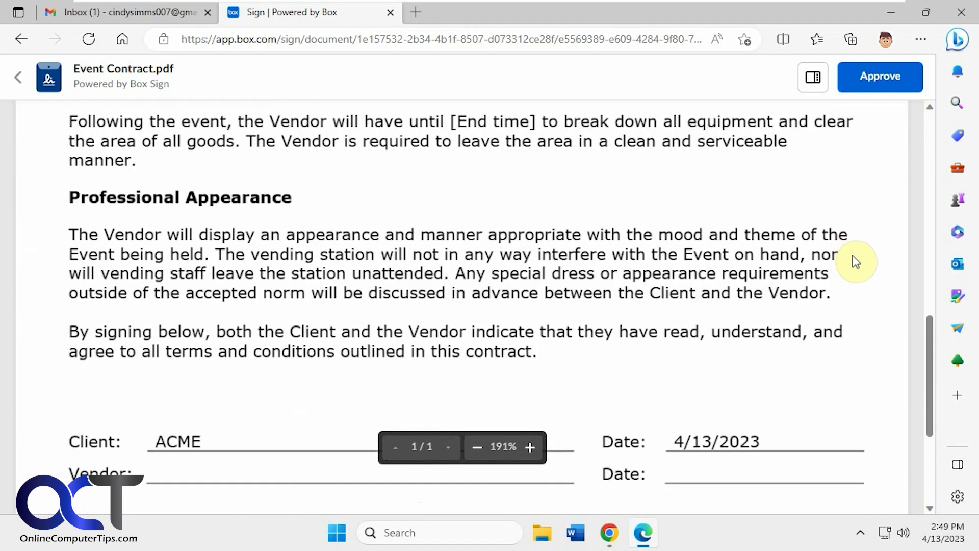
{"action": "scroll", "coordinate": [852, 254], "scroll_direction": "up", "scroll_amount": 8}
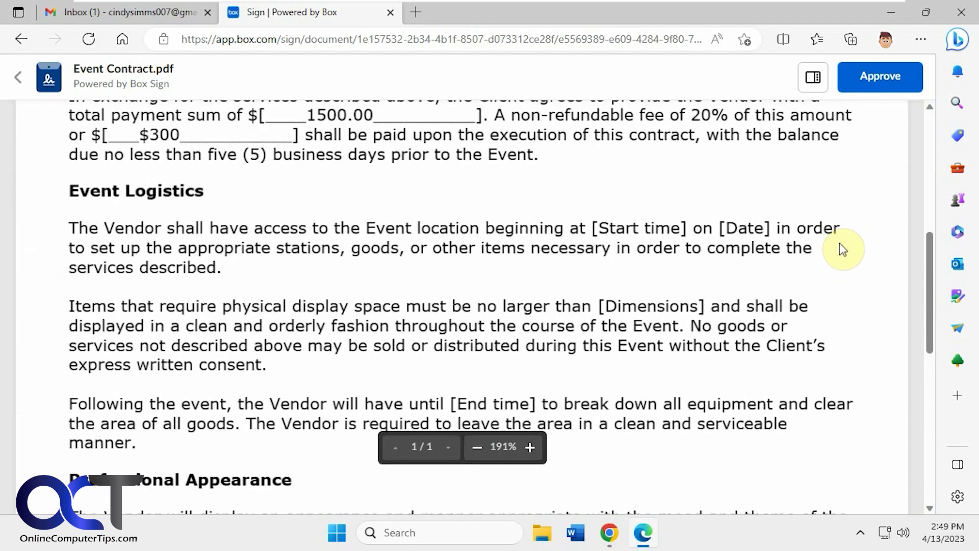
{"action": "left_click", "coordinate": [18, 77]}
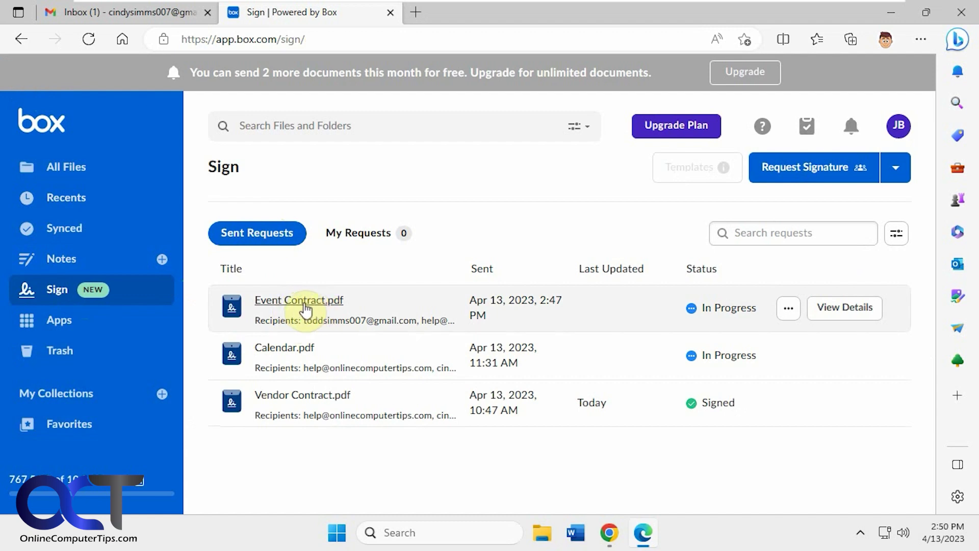
Inspect the Event Contract.pdf request details and its more-actions menu, then close the details
{"action": "left_click", "coordinate": [845, 307]}
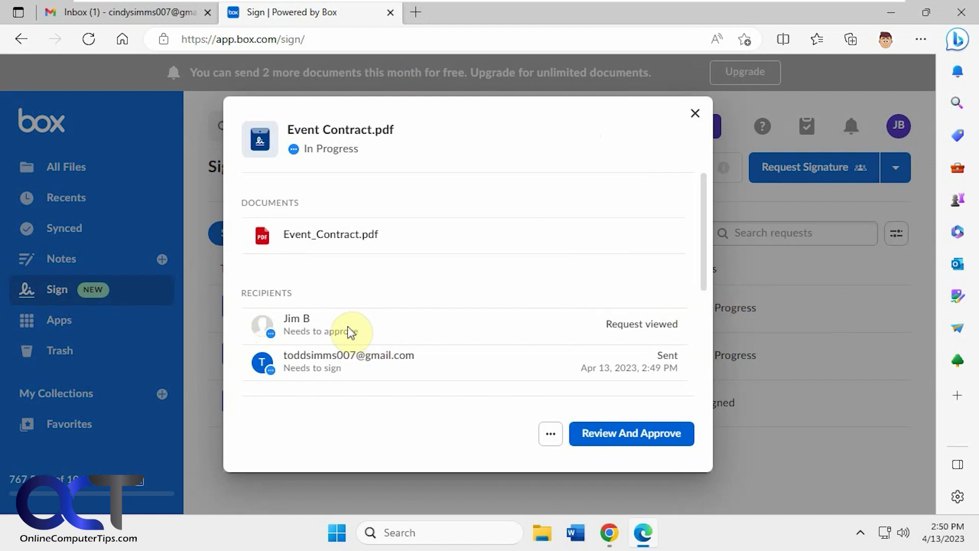
{"action": "scroll", "coordinate": [362, 335], "scroll_direction": "down", "scroll_amount": 1}
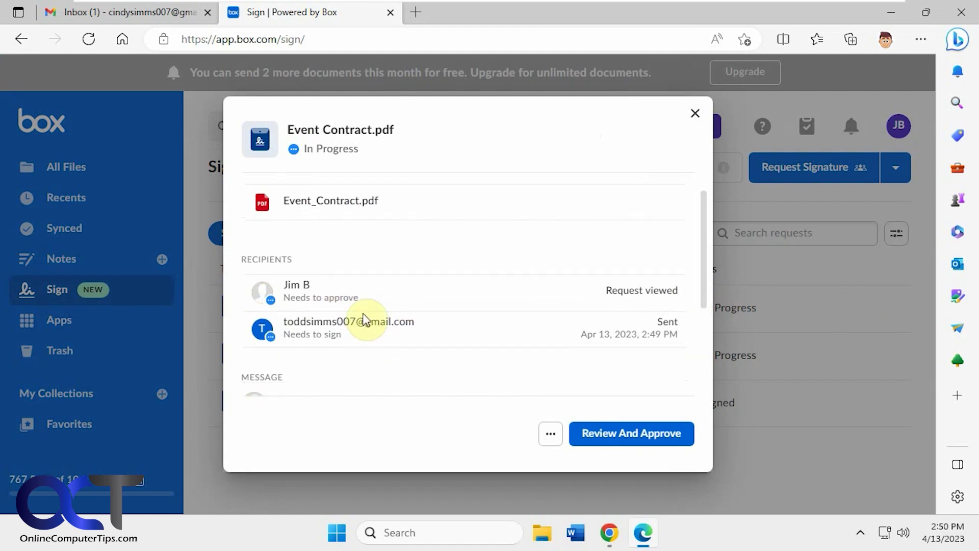
{"action": "scroll", "coordinate": [368, 323], "scroll_direction": "down", "scroll_amount": 5}
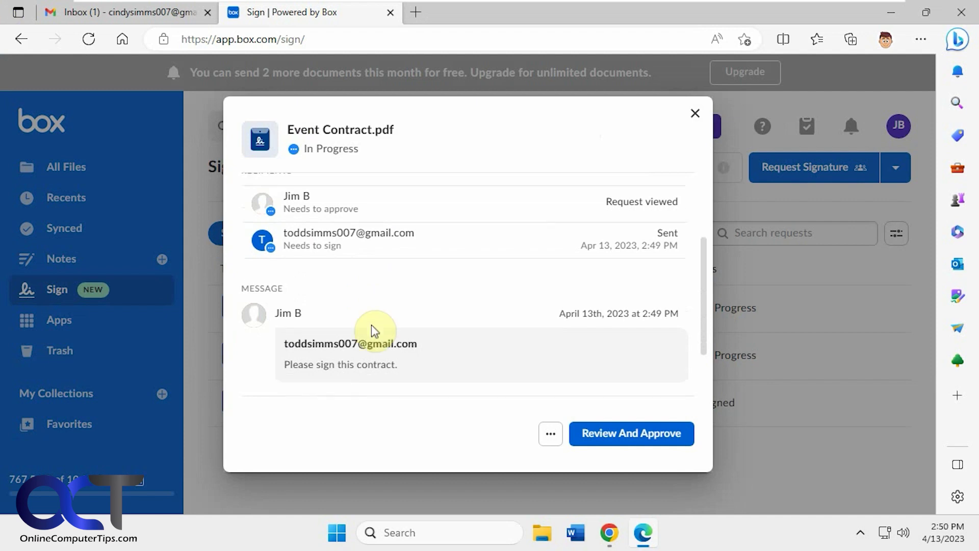
{"action": "scroll", "coordinate": [370, 324], "scroll_direction": "up", "scroll_amount": 5}
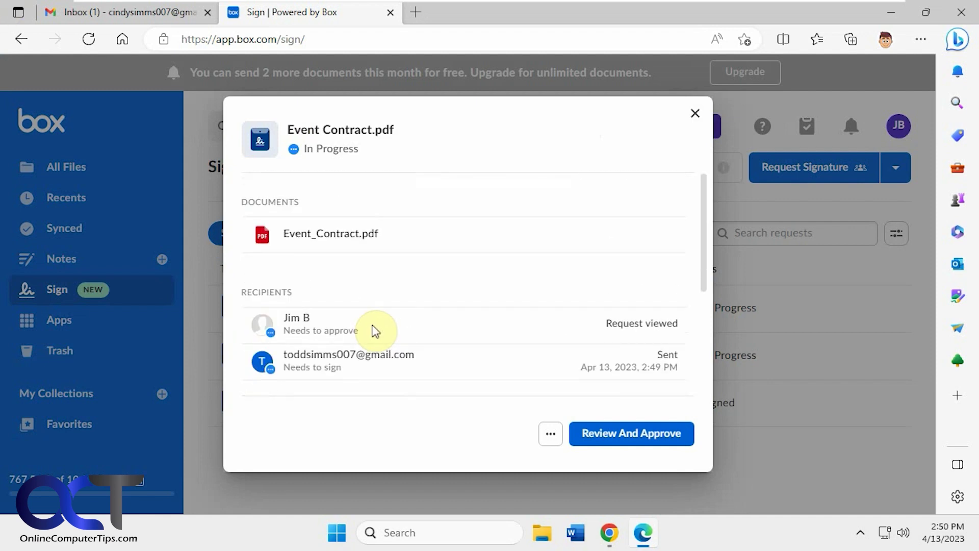
{"action": "left_click", "coordinate": [551, 433]}
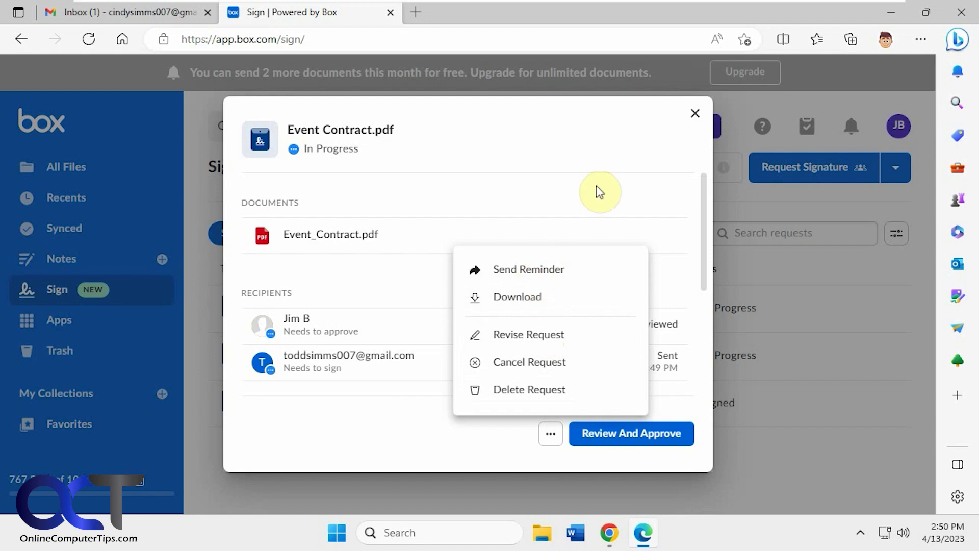
{"action": "left_click", "coordinate": [695, 114]}
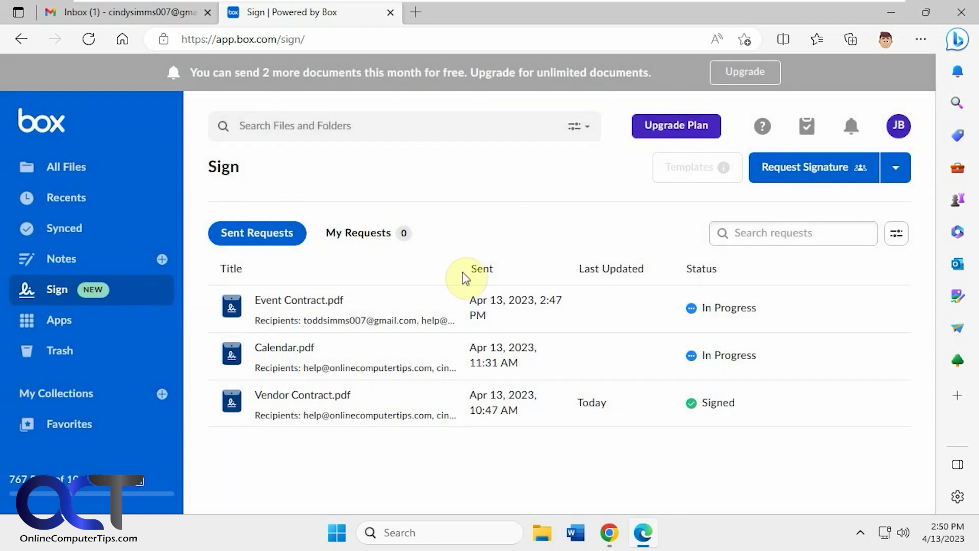
In Gmail's Updates tab, open the Box Sign email and launch the Event Contract review
{"action": "left_click", "coordinate": [610, 530]}
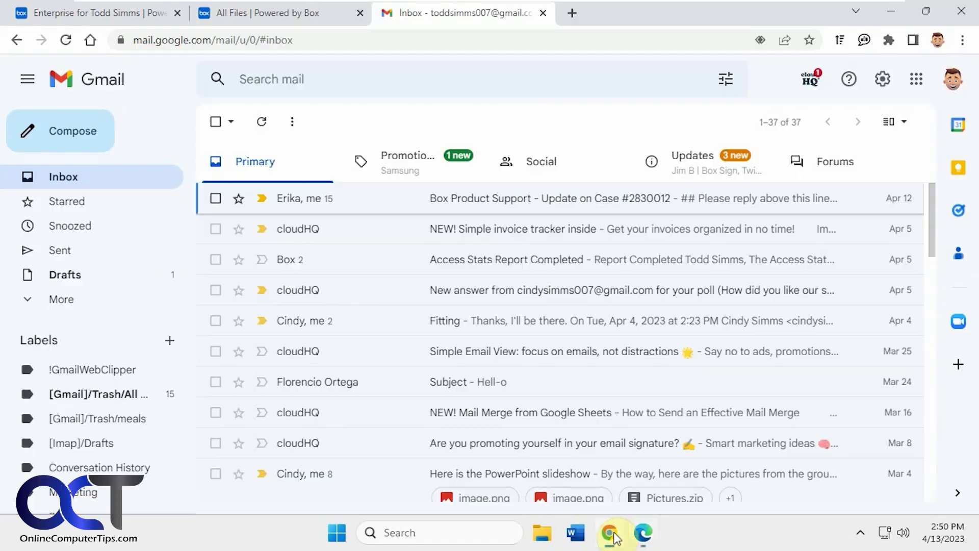
{"action": "left_click", "coordinate": [689, 163]}
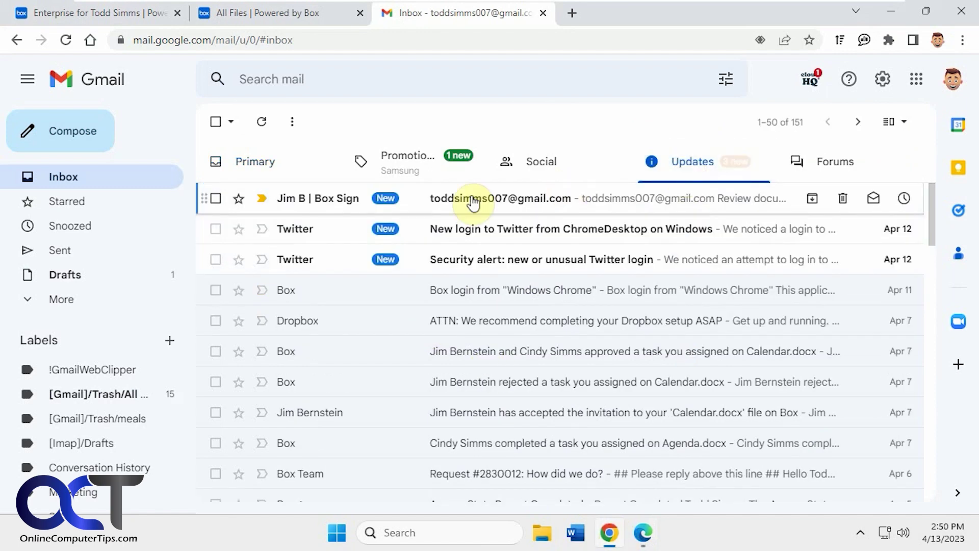
{"action": "left_click", "coordinate": [463, 199]}
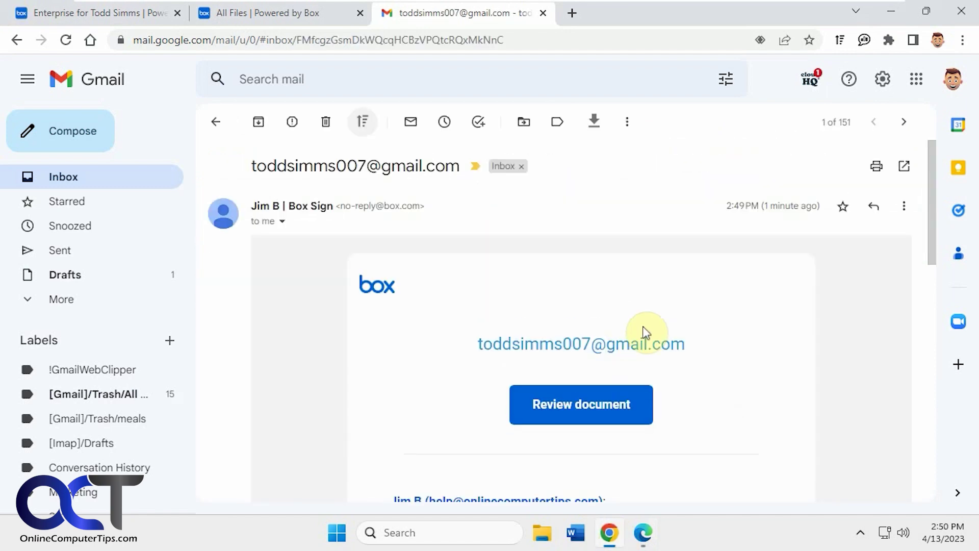
{"action": "scroll", "coordinate": [643, 329], "scroll_direction": "down", "scroll_amount": 2}
{"action": "left_click", "coordinate": [591, 329]}
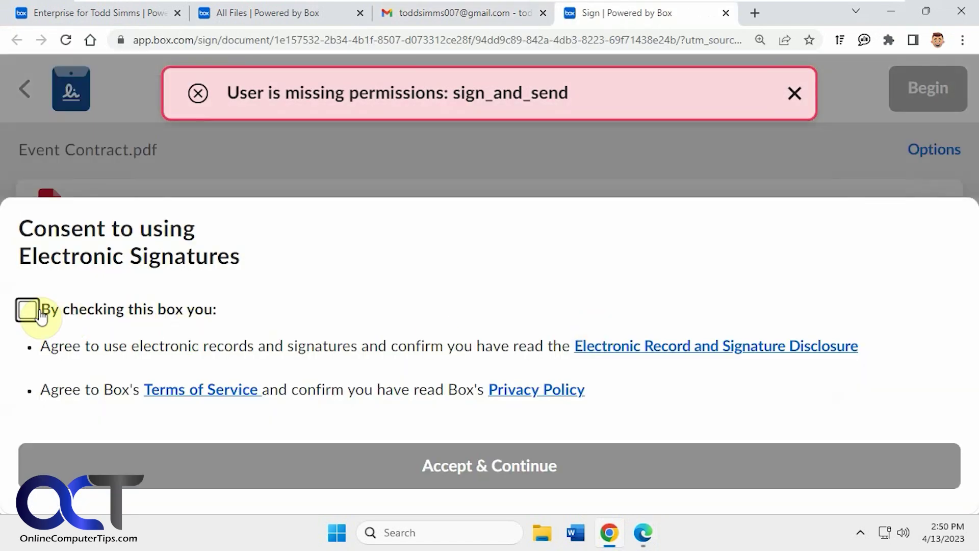
Accept the signer's e-signature consent and zoom the document to 125% to show the Vendor fields
{"action": "left_click", "coordinate": [28, 310]}
{"action": "left_click", "coordinate": [522, 459]}
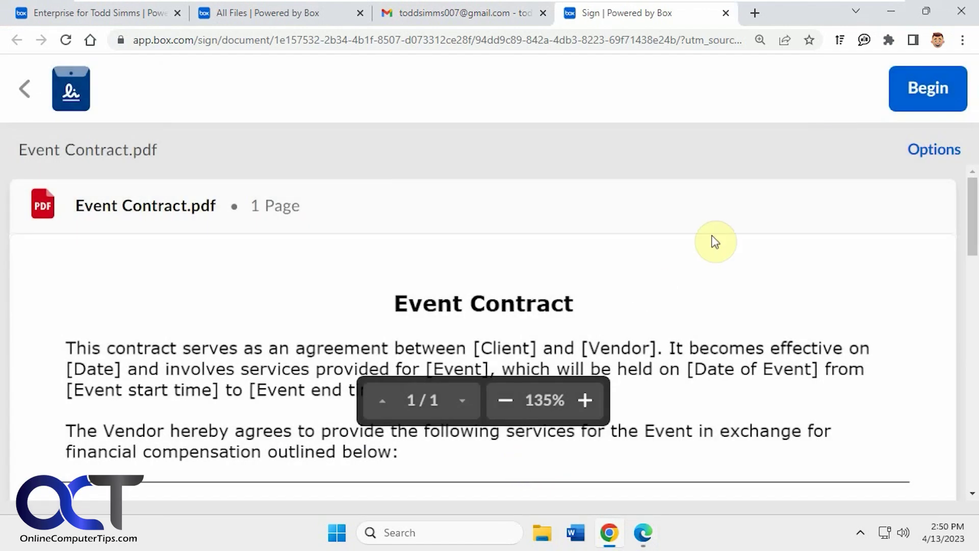
{"action": "scroll", "coordinate": [688, 255], "scroll_direction": "down", "scroll_amount": 5}
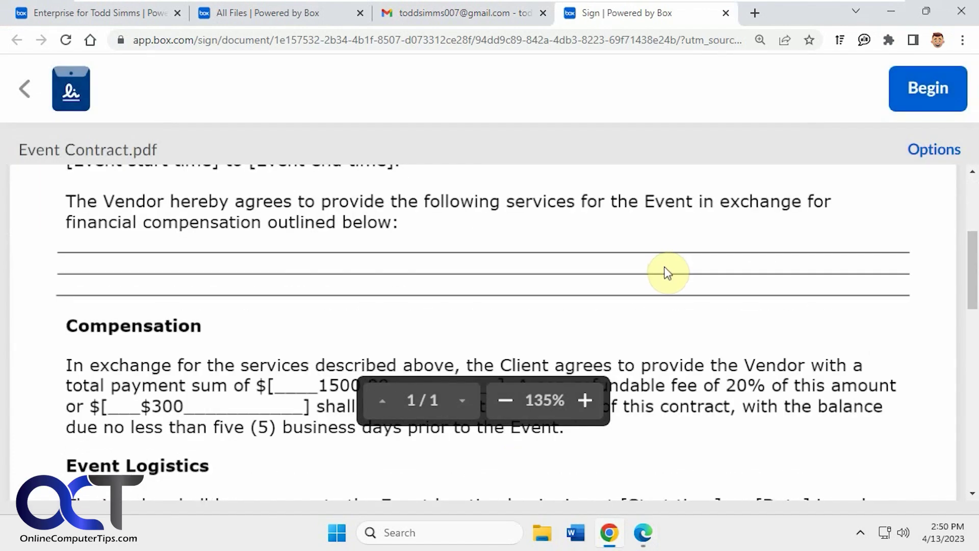
{"action": "key", "text": "ctrl+minus"}
{"action": "key", "text": "ctrl+minus"}
{"action": "scroll", "coordinate": [662, 273], "scroll_direction": "down", "scroll_amount": 5}
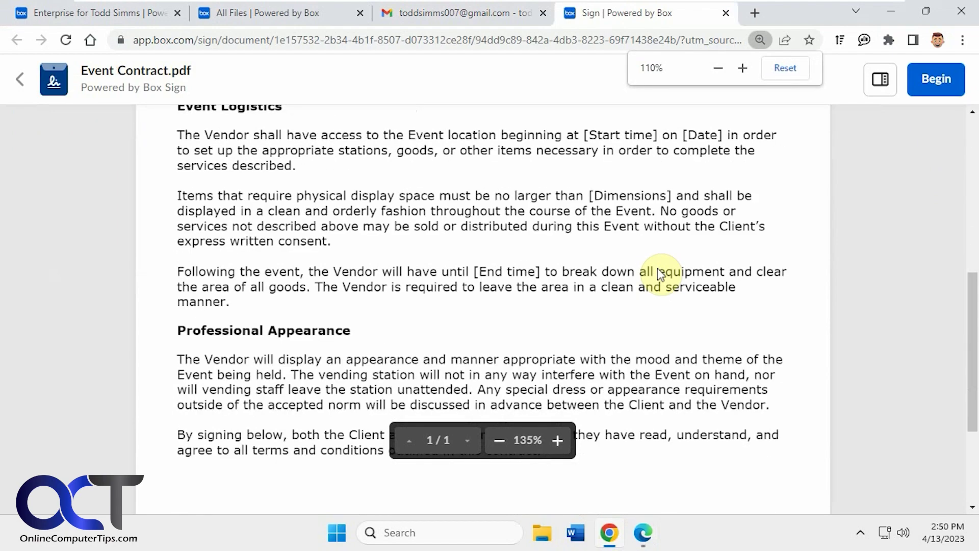
{"action": "left_click", "coordinate": [499, 439]}
{"action": "scroll", "coordinate": [561, 372], "scroll_direction": "down", "scroll_amount": 3}
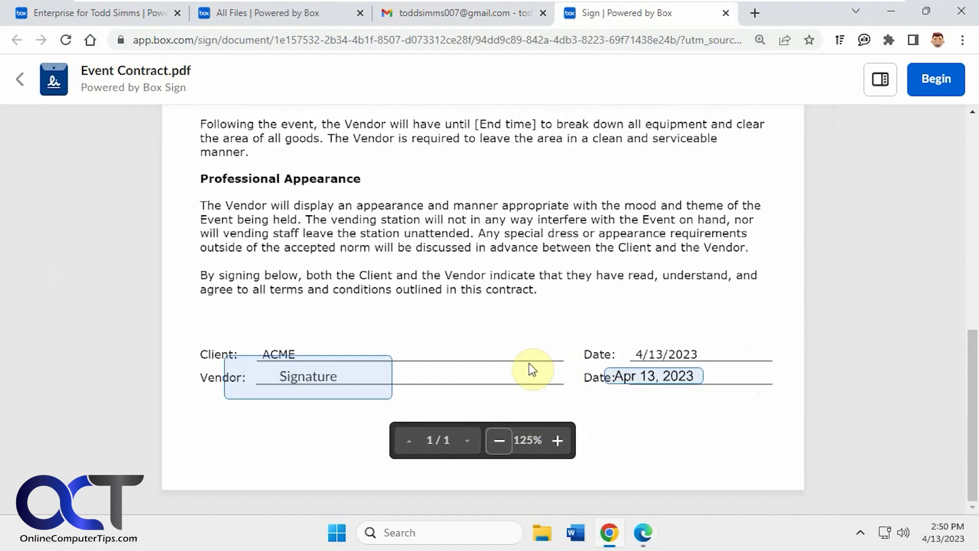
Sign the Vendor line with the first script signature style, fill the date signed, and finish signing
{"action": "left_click", "coordinate": [308, 380]}
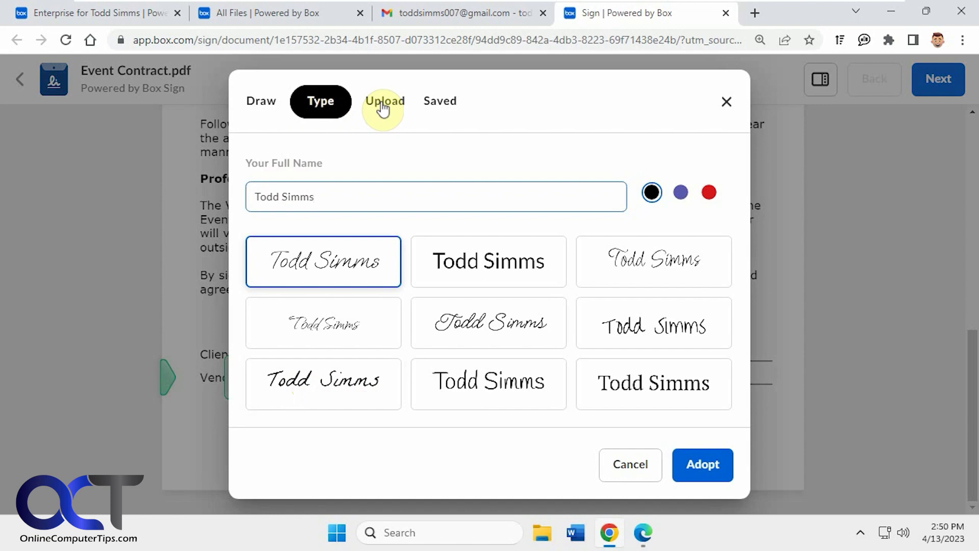
{"action": "left_click", "coordinate": [356, 262]}
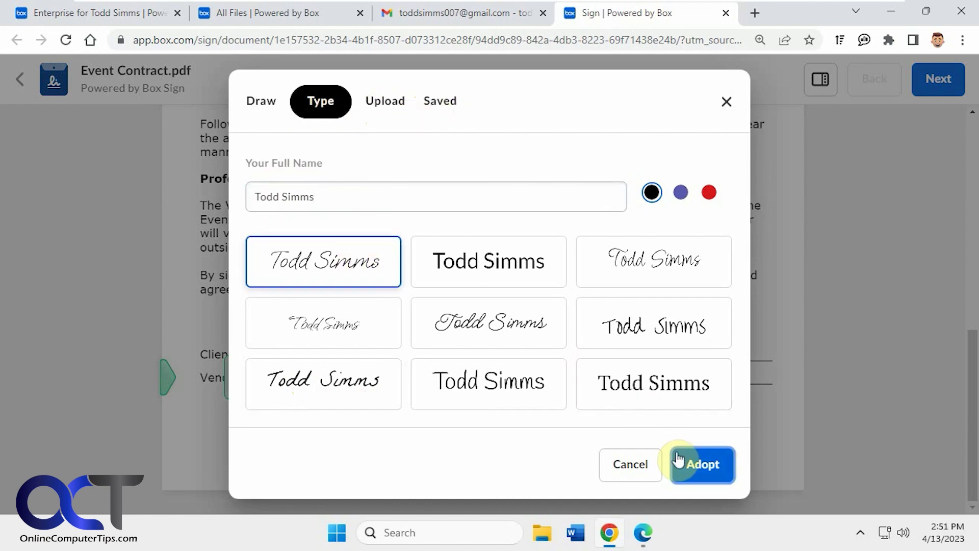
{"action": "left_click", "coordinate": [704, 466]}
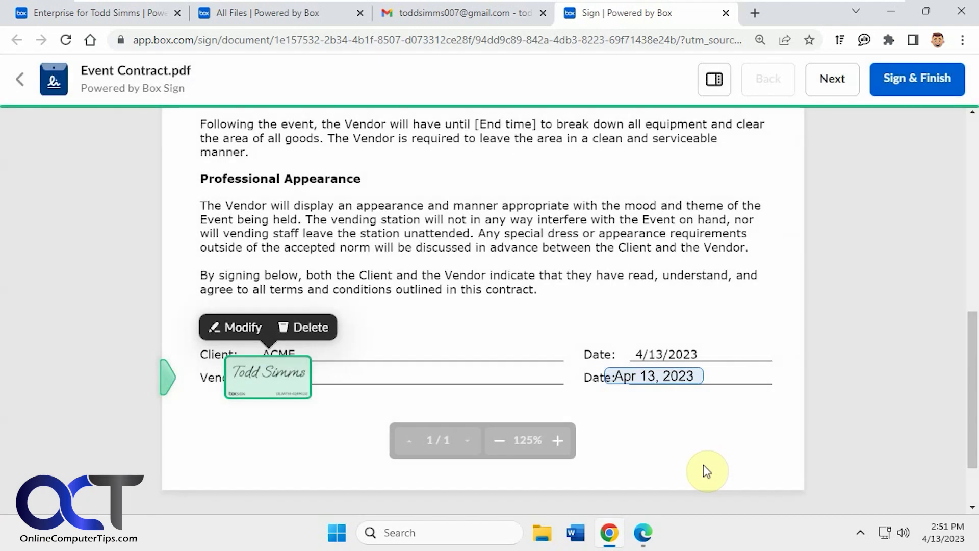
{"action": "left_click", "coordinate": [638, 377]}
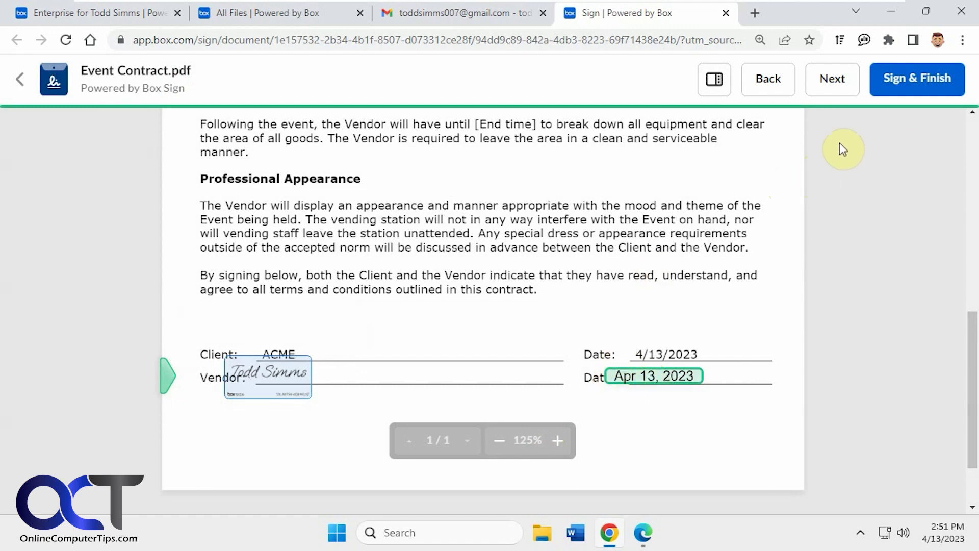
{"action": "left_click", "coordinate": [921, 82]}
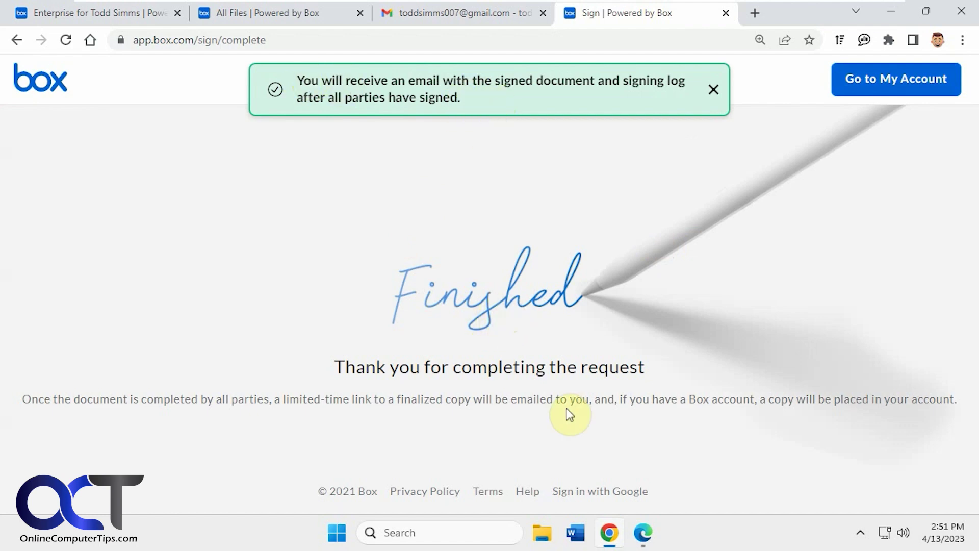
Open the Event Contract.pdf request from the Box Sign requests list for review and approval, ticking the consent box
{"action": "left_click", "coordinate": [643, 533]}
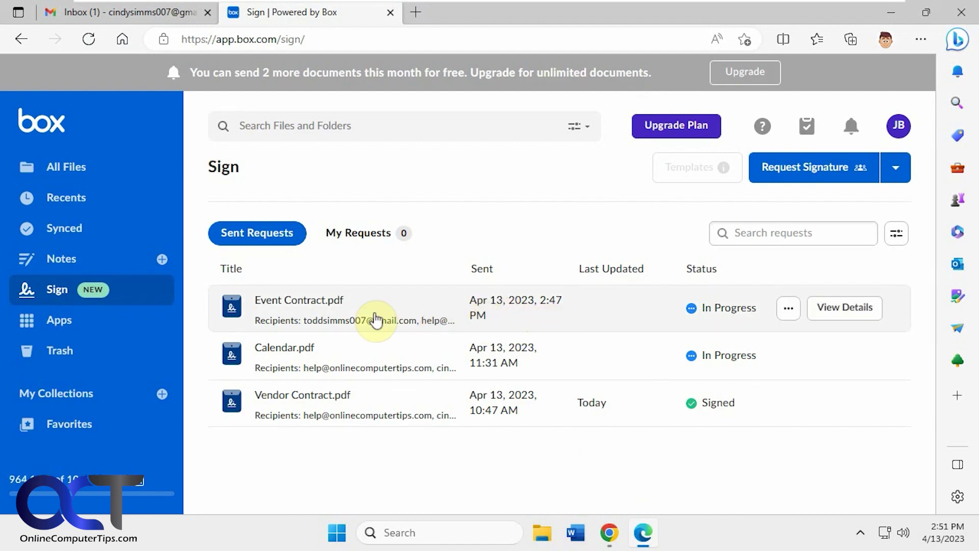
{"action": "left_click", "coordinate": [360, 320]}
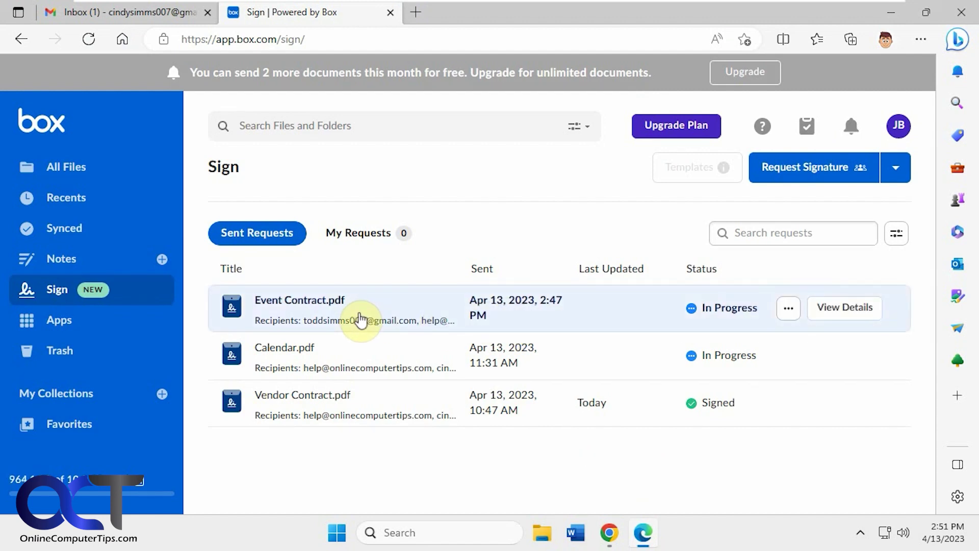
{"action": "left_click", "coordinate": [328, 299]}
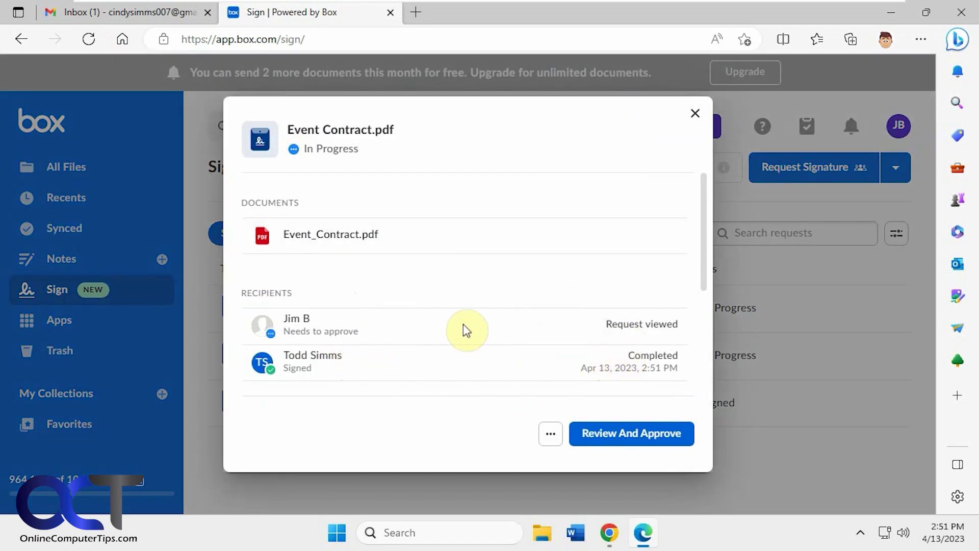
{"action": "left_click", "coordinate": [641, 433]}
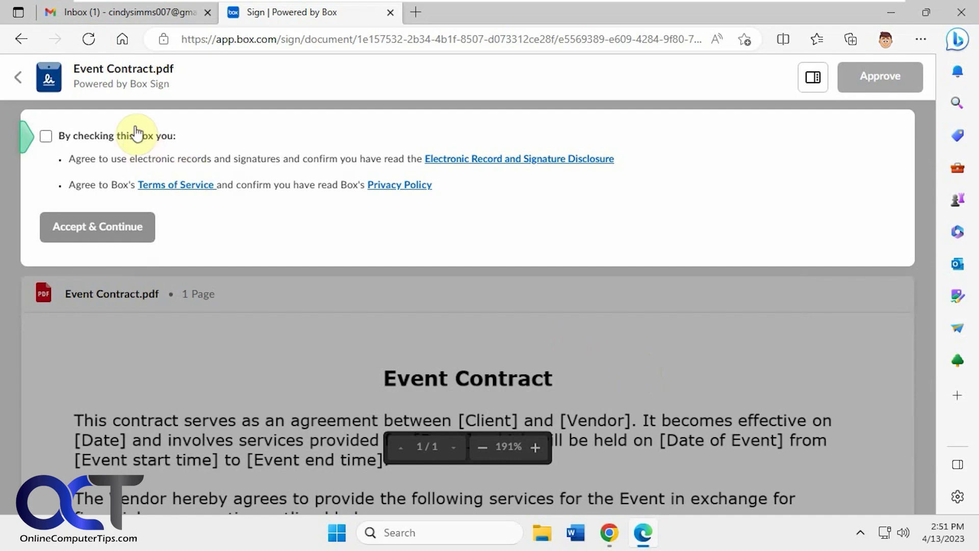
{"action": "left_click", "coordinate": [136, 136]}
Accept the e-signature terms, look through Event Contract.pdf, and approve it
{"action": "left_click", "coordinate": [137, 223]}
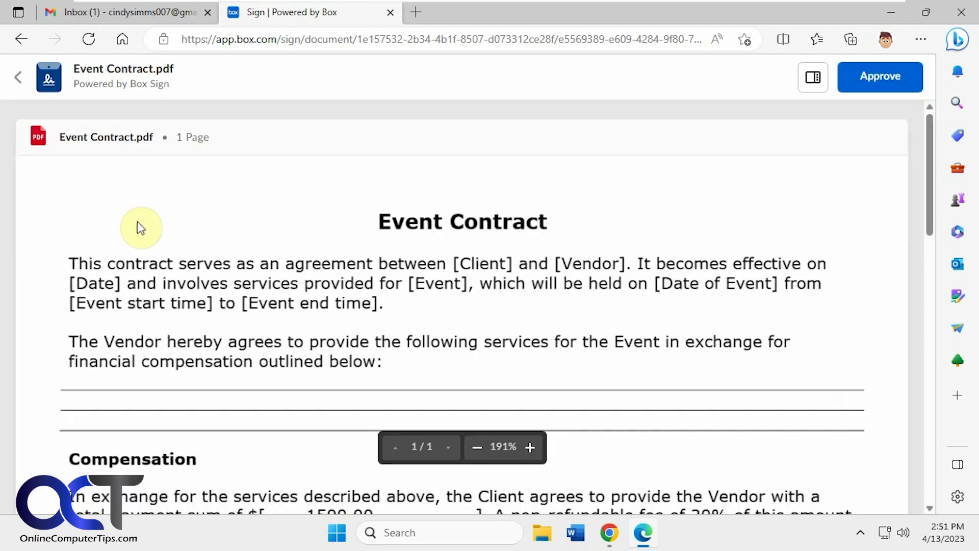
{"action": "scroll", "coordinate": [581, 331], "scroll_direction": "down", "scroll_amount": 3}
{"action": "scroll", "coordinate": [584, 334], "scroll_direction": "down", "scroll_amount": 12}
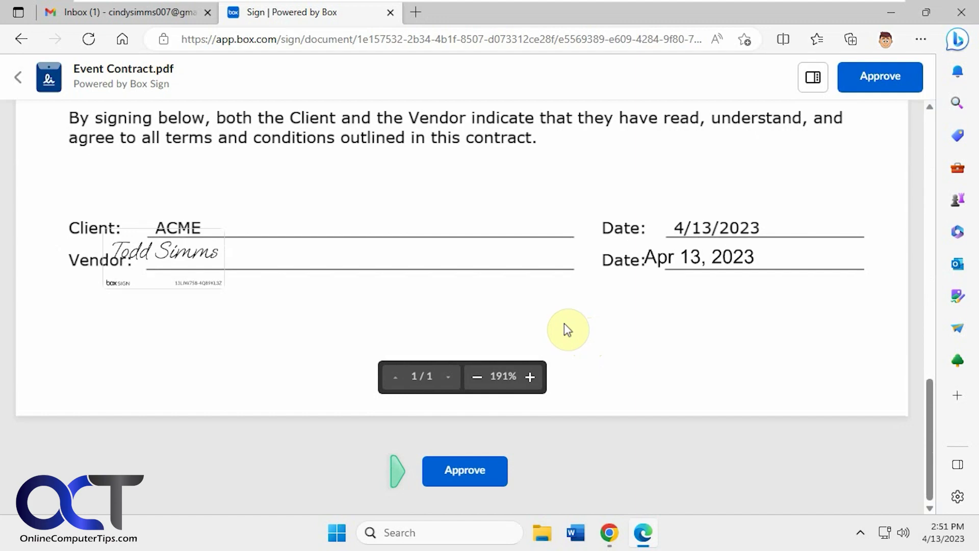
{"action": "scroll", "coordinate": [666, 303], "scroll_direction": "up", "scroll_amount": 10}
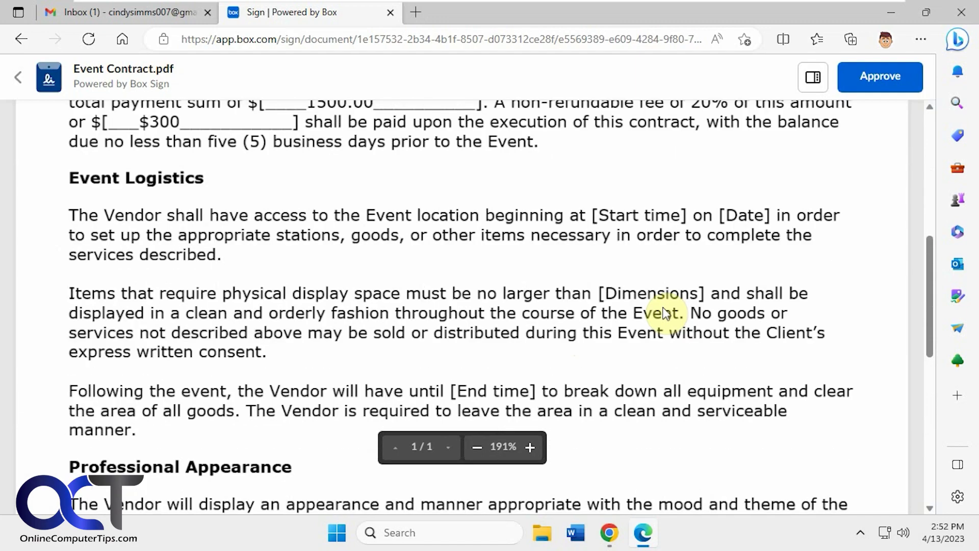
{"action": "scroll", "coordinate": [665, 313], "scroll_direction": "up", "scroll_amount": 3}
{"action": "left_click", "coordinate": [874, 79]}
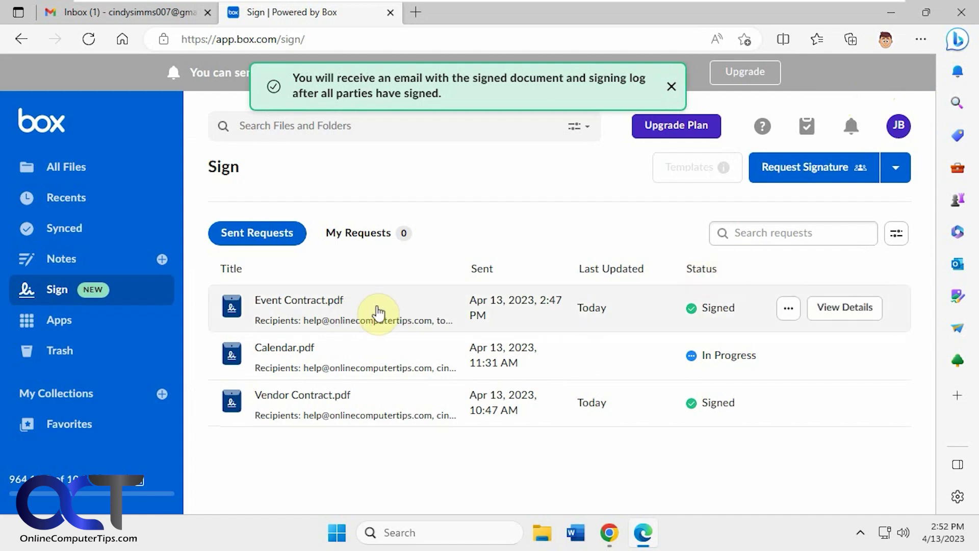
Preview the signed Event Contract.pdf in My Signed Documents, then open its Event Contract Signing Log.pdf
{"action": "left_click", "coordinate": [76, 166]}
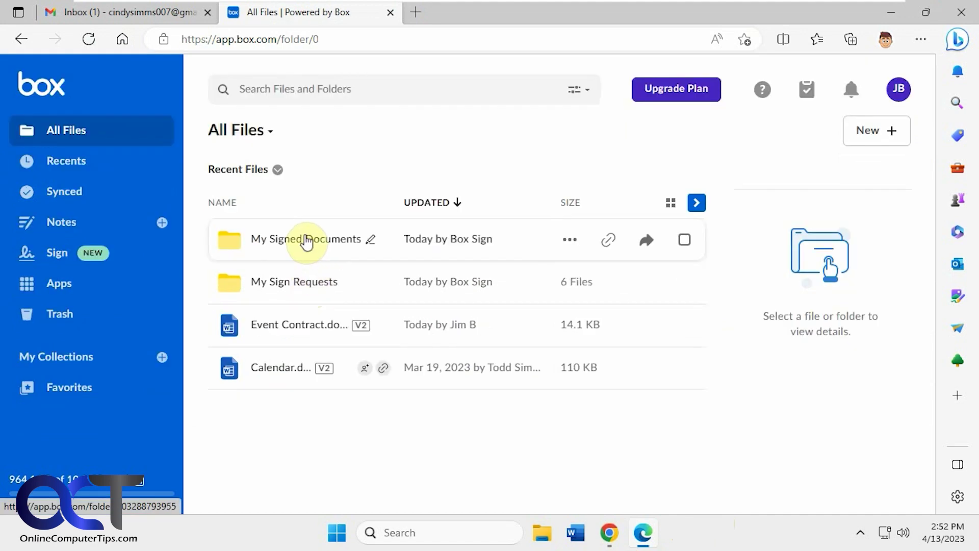
{"action": "left_click", "coordinate": [306, 239]}
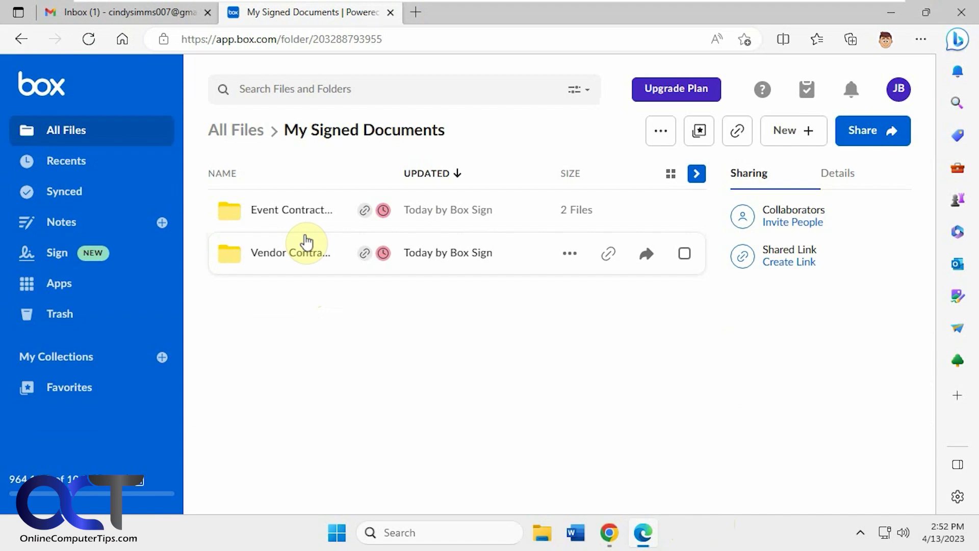
{"action": "left_click", "coordinate": [295, 215]}
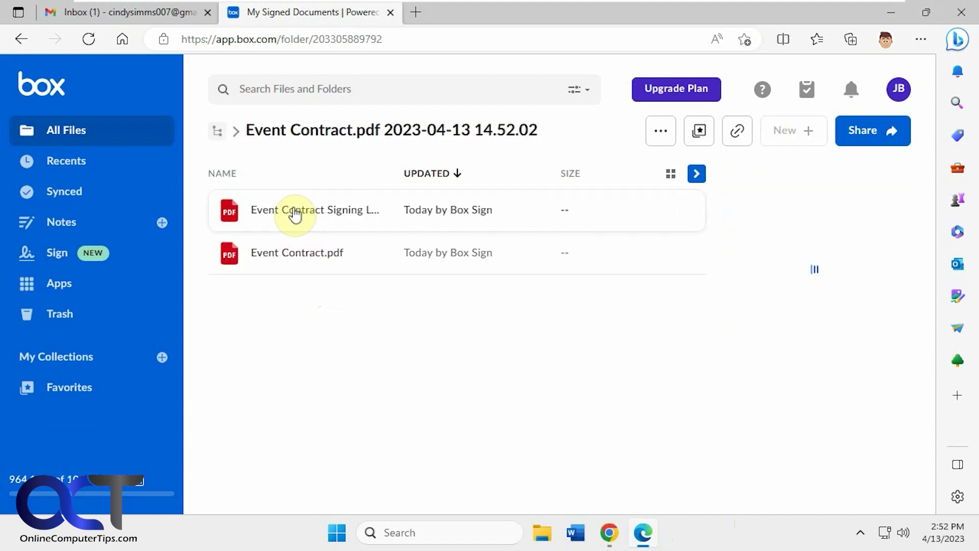
{"action": "left_click", "coordinate": [309, 256]}
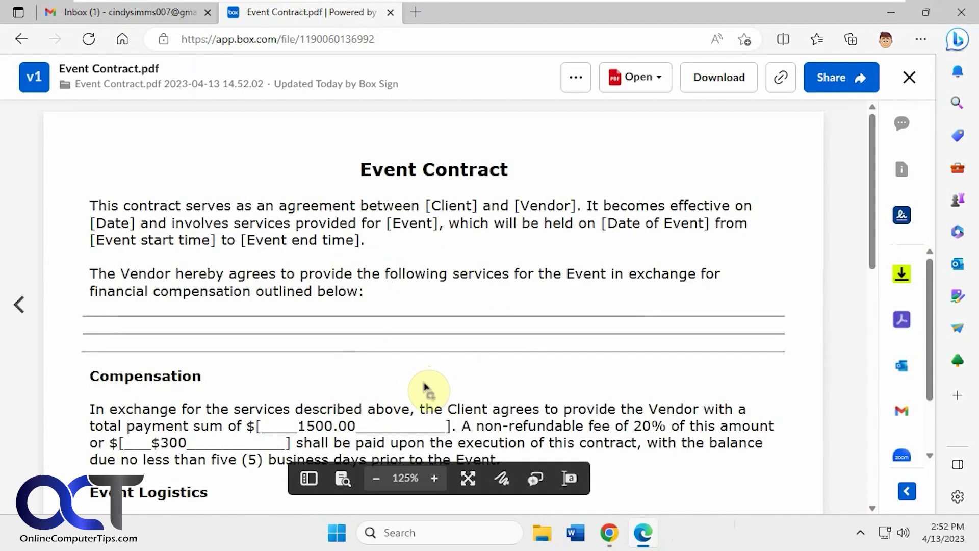
{"action": "scroll", "coordinate": [422, 387], "scroll_direction": "down", "scroll_amount": 15}
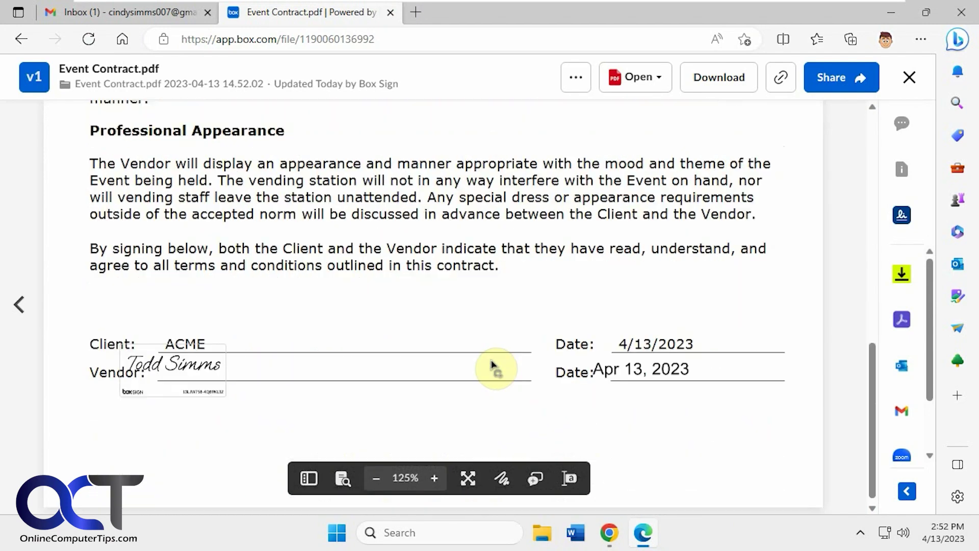
{"action": "left_click", "coordinate": [909, 78]}
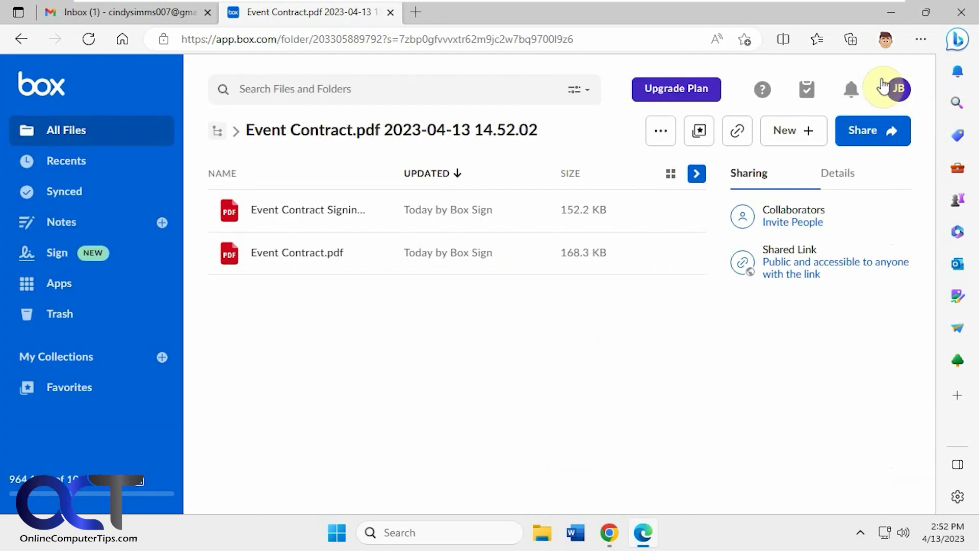
{"action": "left_click", "coordinate": [334, 214]}
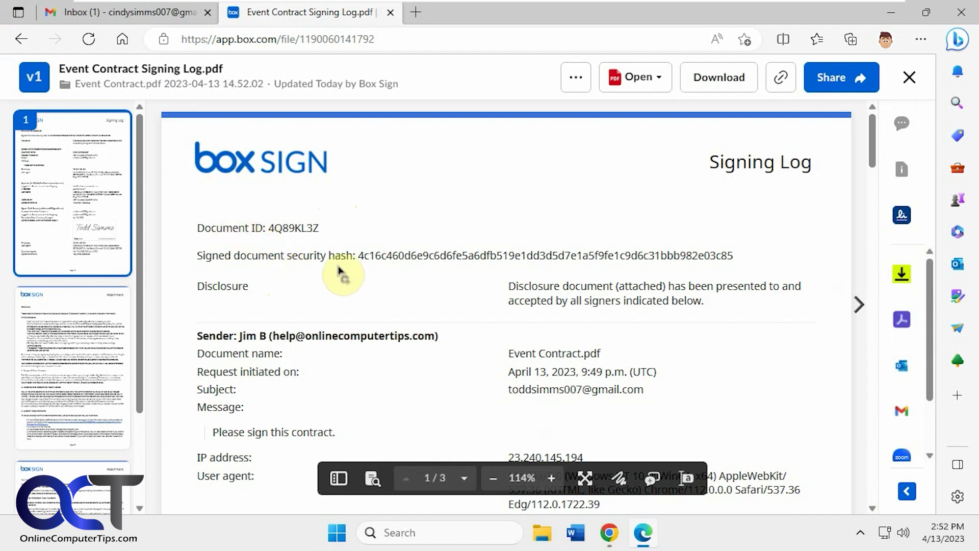
{"action": "left_click", "coordinate": [80, 350]}
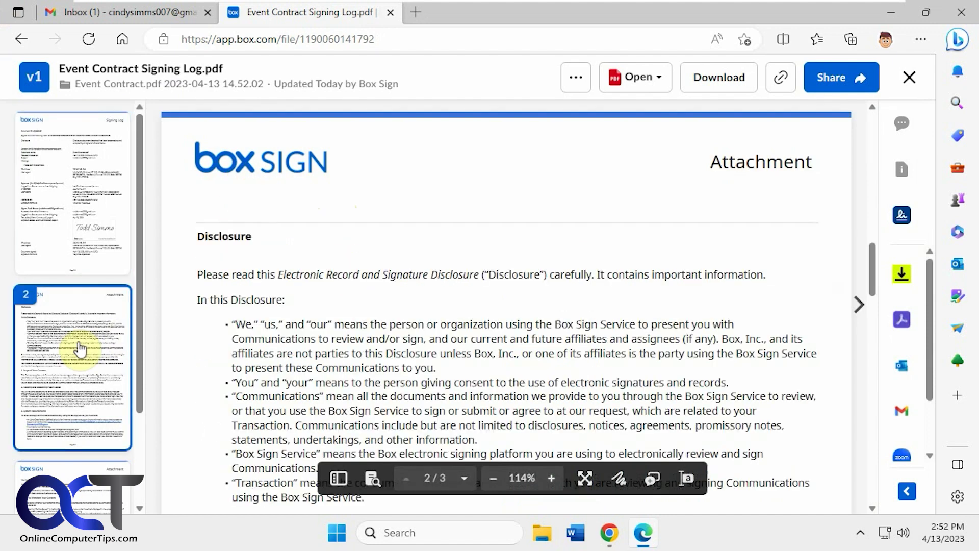
{"action": "left_click", "coordinate": [84, 219]}
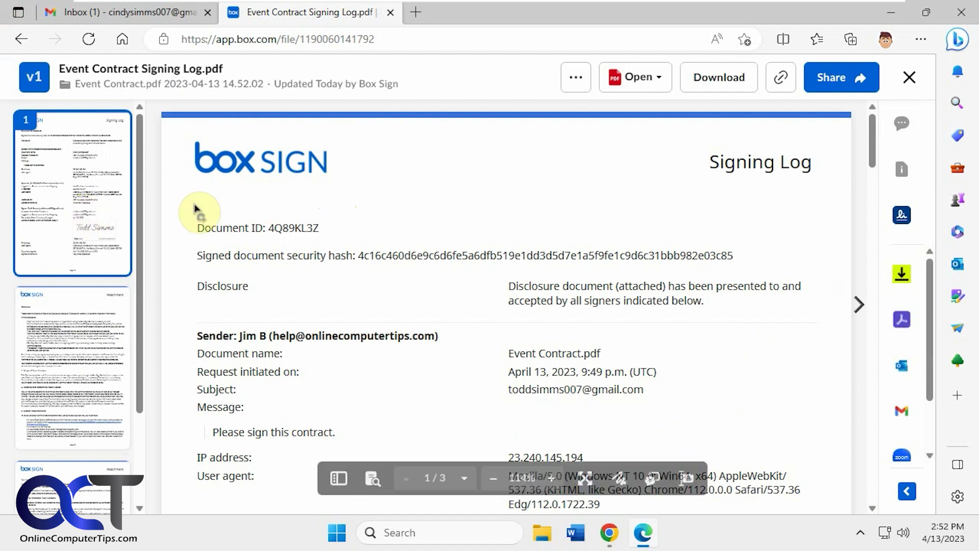
{"action": "left_click", "coordinate": [911, 78]}
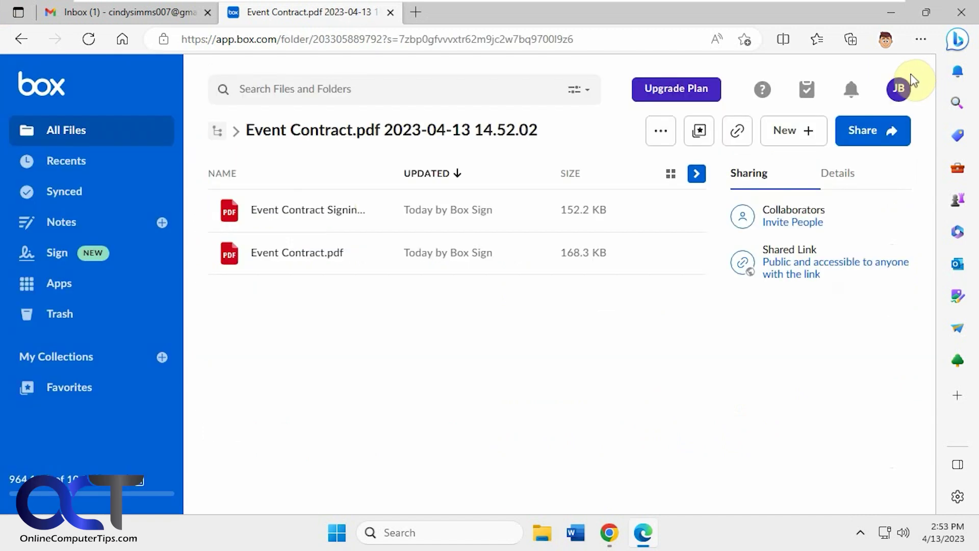
{"action": "left_click", "coordinate": [609, 533]}
Read the 'Completed: Event Contract.pdf' email under Gmail's Updates category, then return to Box
{"action": "left_click", "coordinate": [404, 16]}
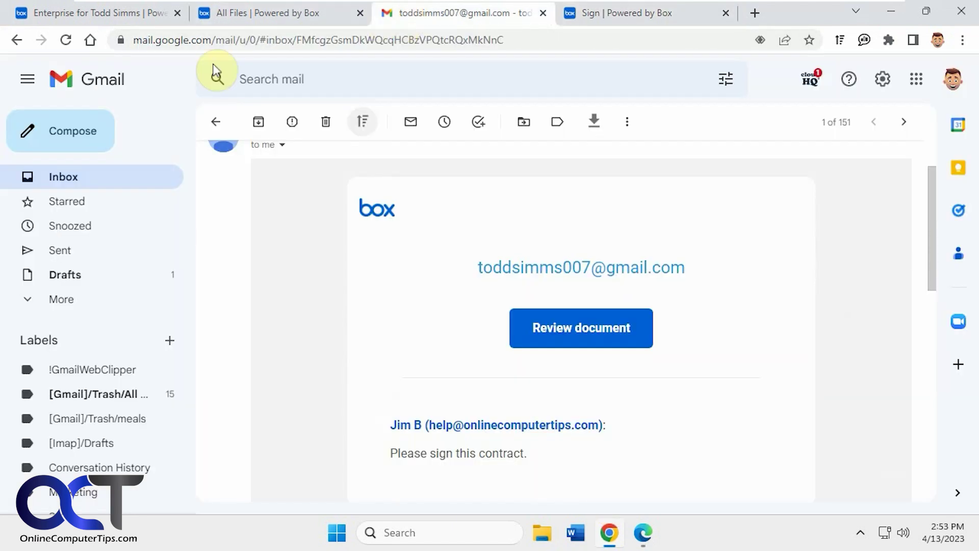
{"action": "left_click", "coordinate": [72, 181]}
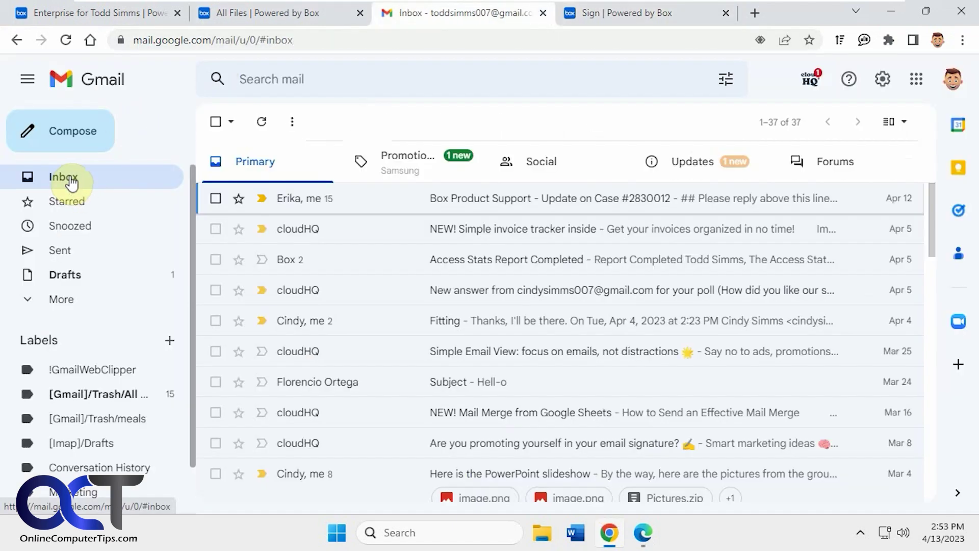
{"action": "left_click", "coordinate": [695, 162]}
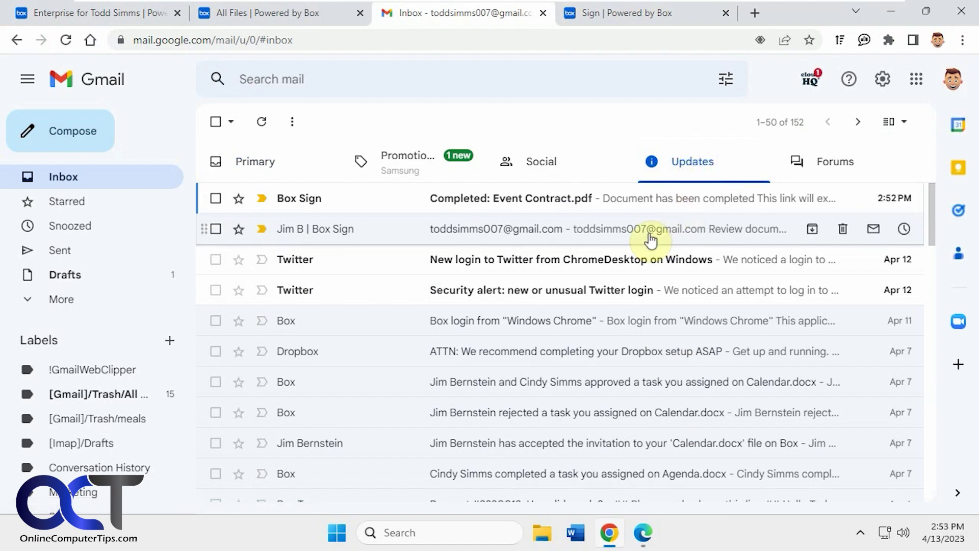
{"action": "left_click", "coordinate": [534, 200]}
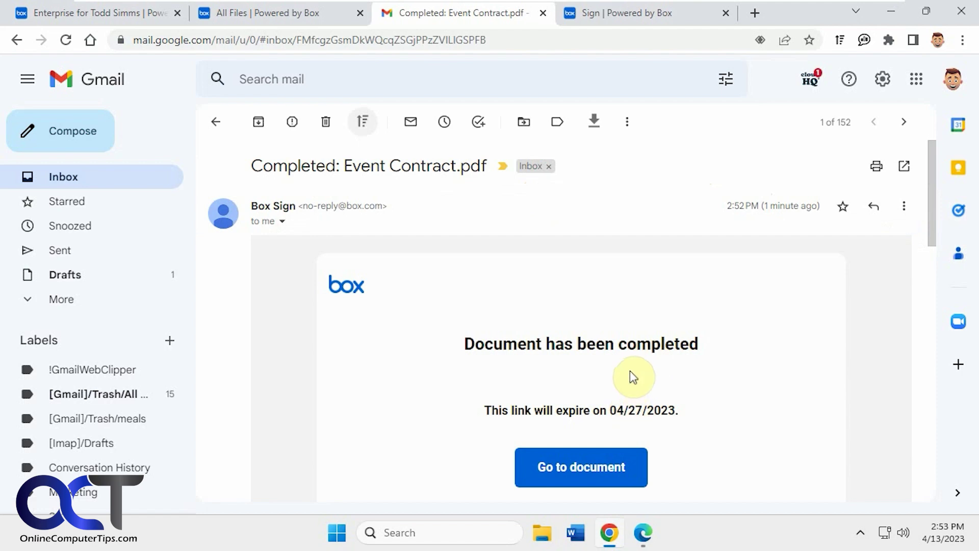
{"action": "left_click", "coordinate": [644, 533]}
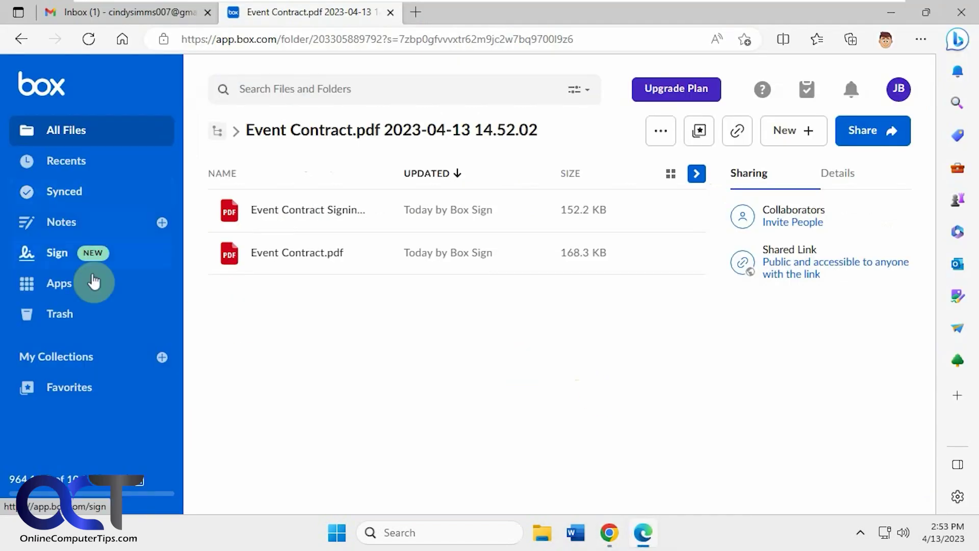
From the Sign page, choose Request Signature from the dropdown to open a blank New Sign Request
{"action": "left_click", "coordinate": [69, 255]}
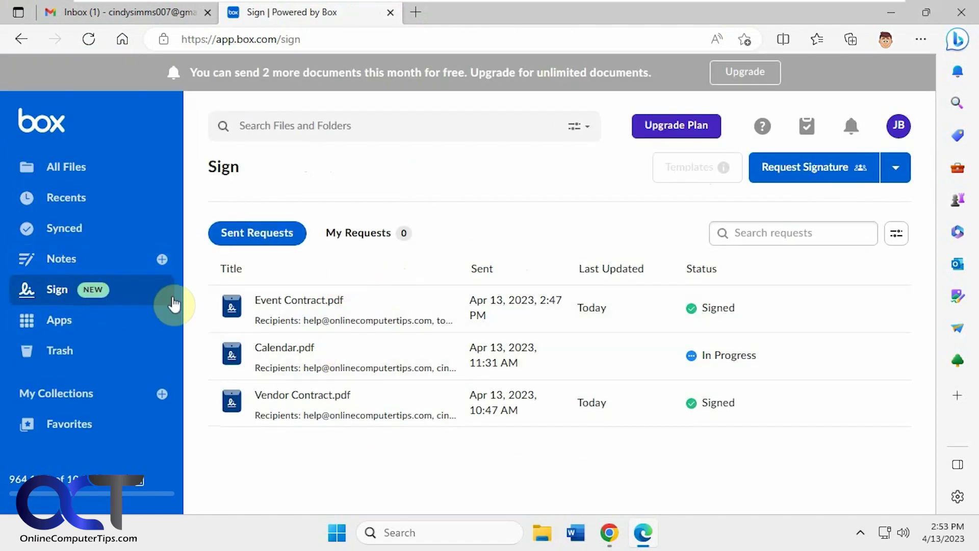
{"action": "left_click", "coordinate": [896, 169]}
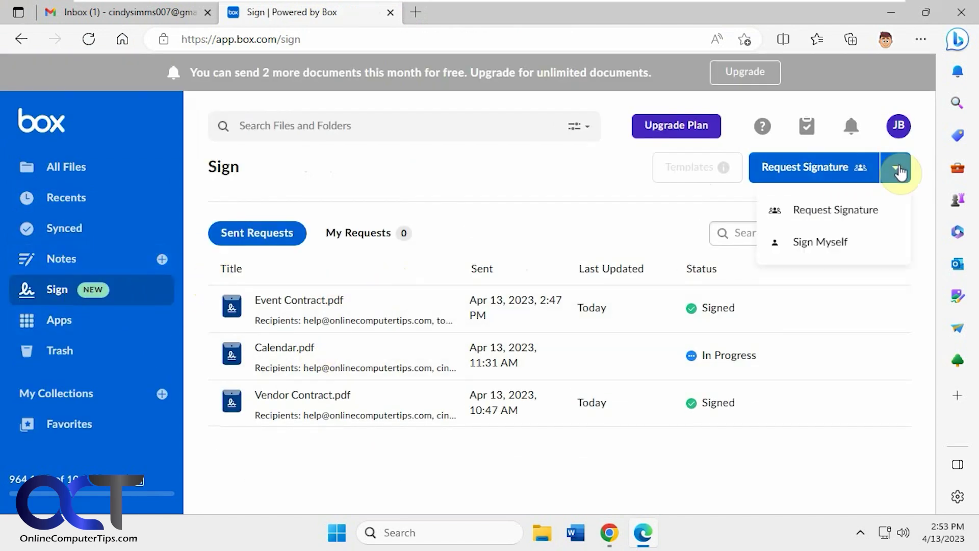
{"action": "left_click", "coordinate": [857, 209]}
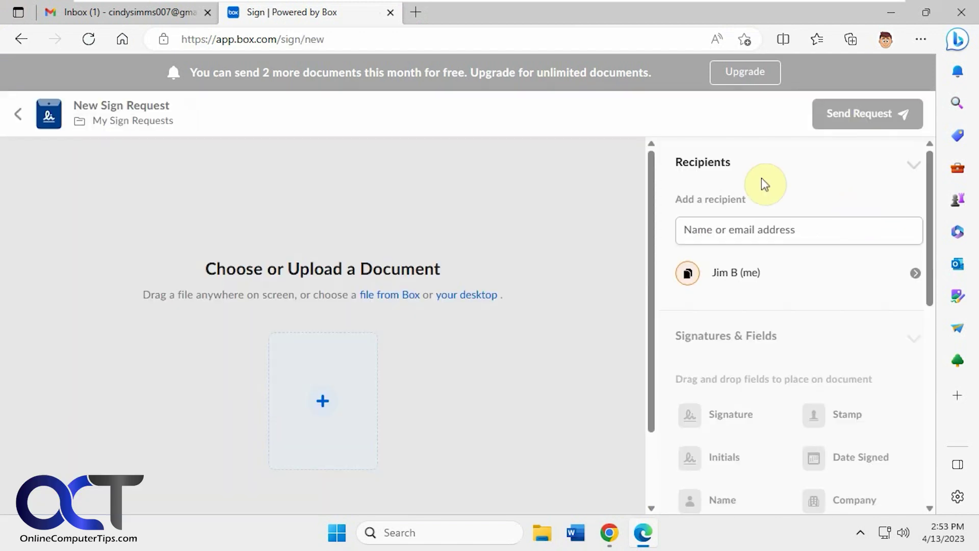